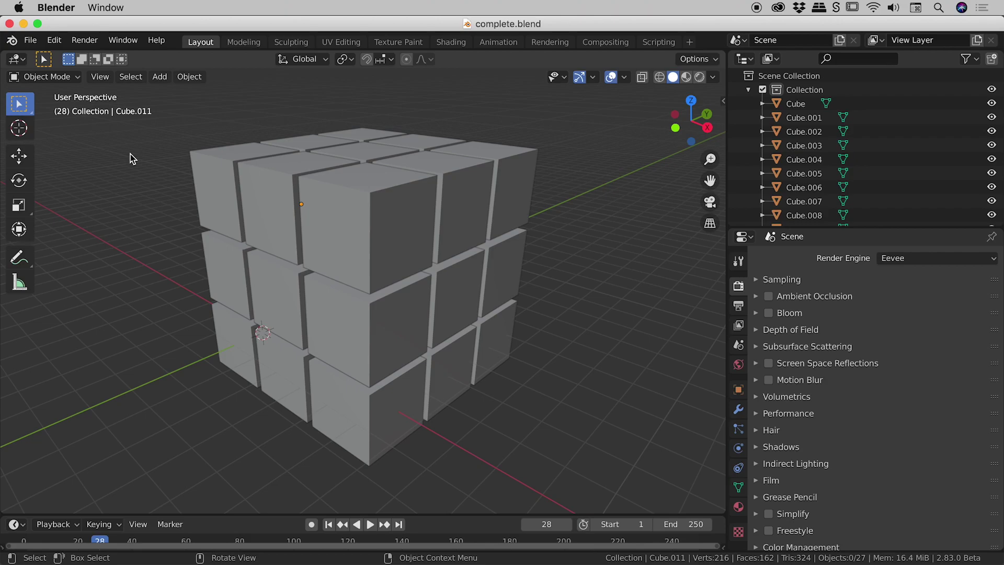
Select one cube in the finished 3×3×3 tower in complete.blend
{"action": "left_click", "coordinate": [383, 216]}
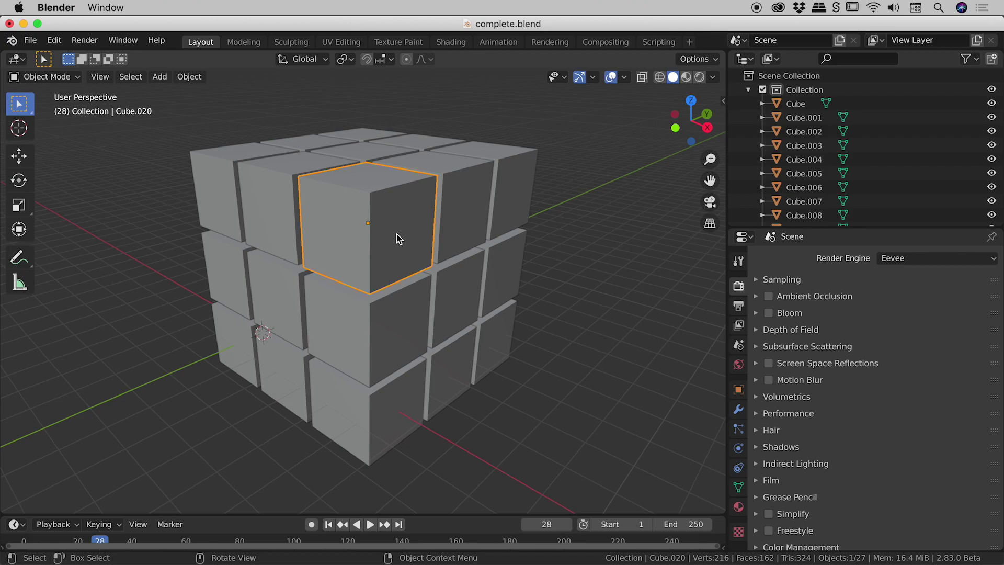
Start a new General scene, discarding changes to the tower file
{"action": "left_click", "coordinate": [32, 41]}
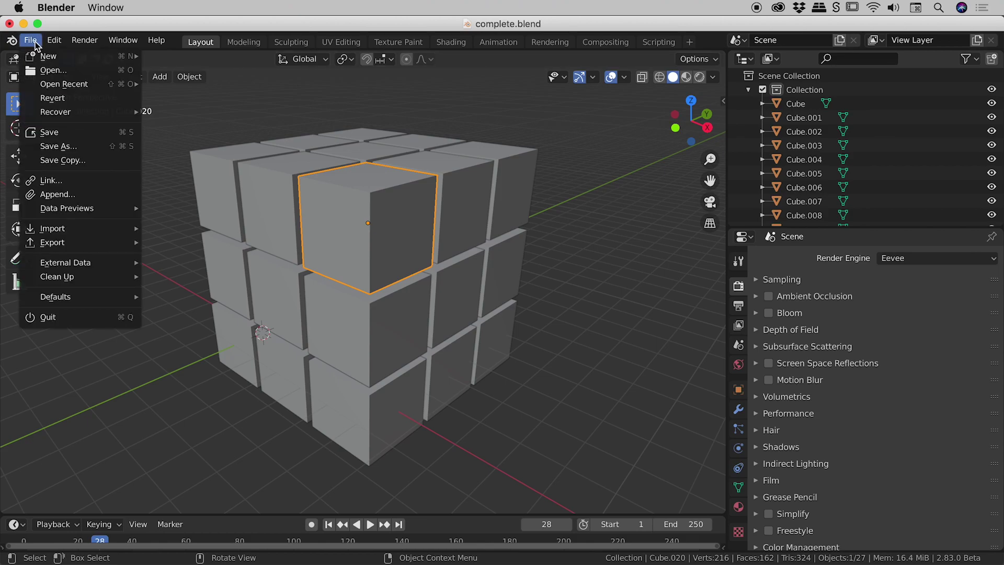
{"action": "mouse_move", "coordinate": [47, 56]}
{"action": "left_click", "coordinate": [178, 57]}
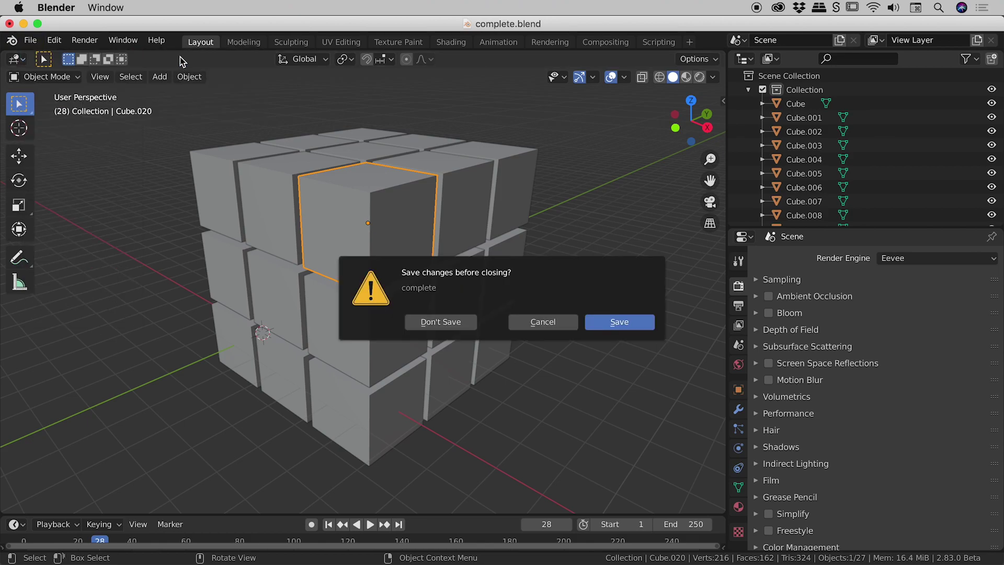
{"action": "left_click", "coordinate": [440, 322]}
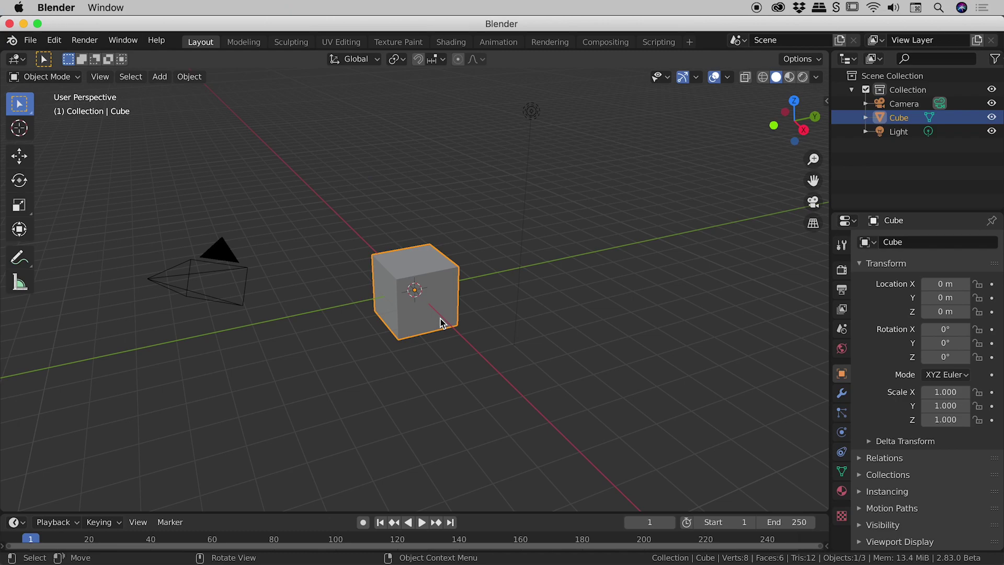
Delete the default camera and light, then select the remaining cube
{"action": "left_click", "coordinate": [216, 252]}
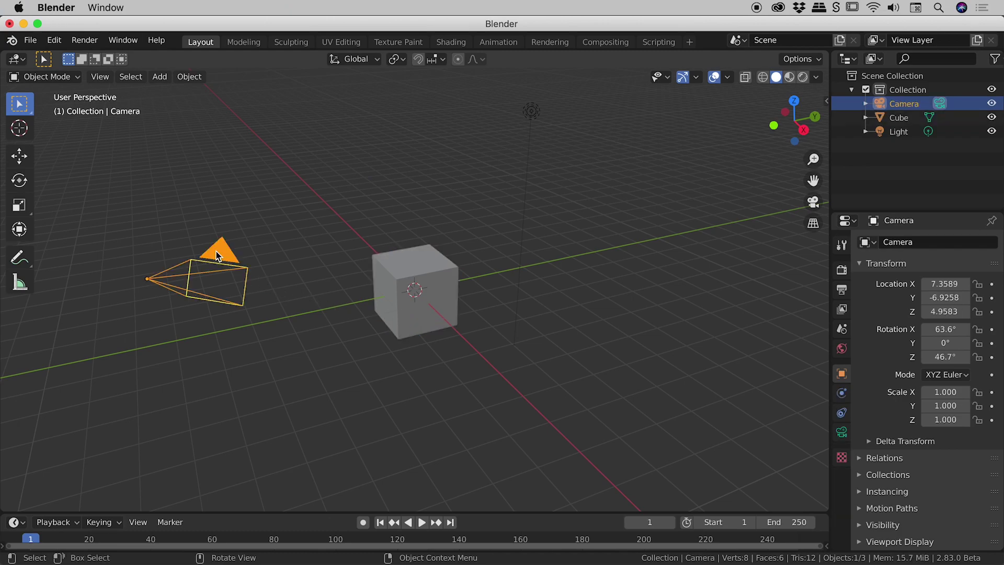
{"action": "left_click", "coordinate": [534, 112], "text": "shift"}
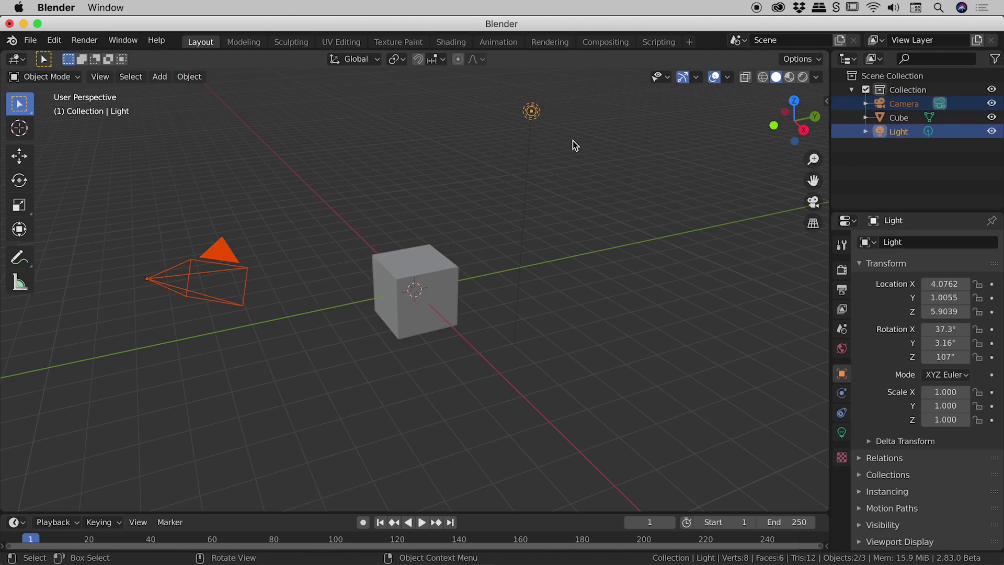
{"action": "key", "text": "x"}
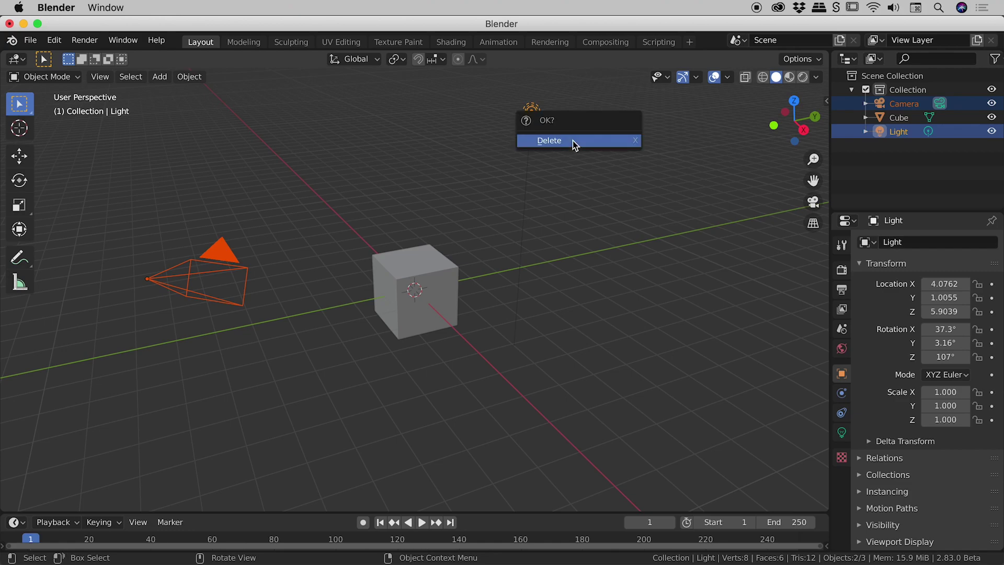
{"action": "left_click", "coordinate": [575, 146]}
{"action": "left_click", "coordinate": [436, 271]}
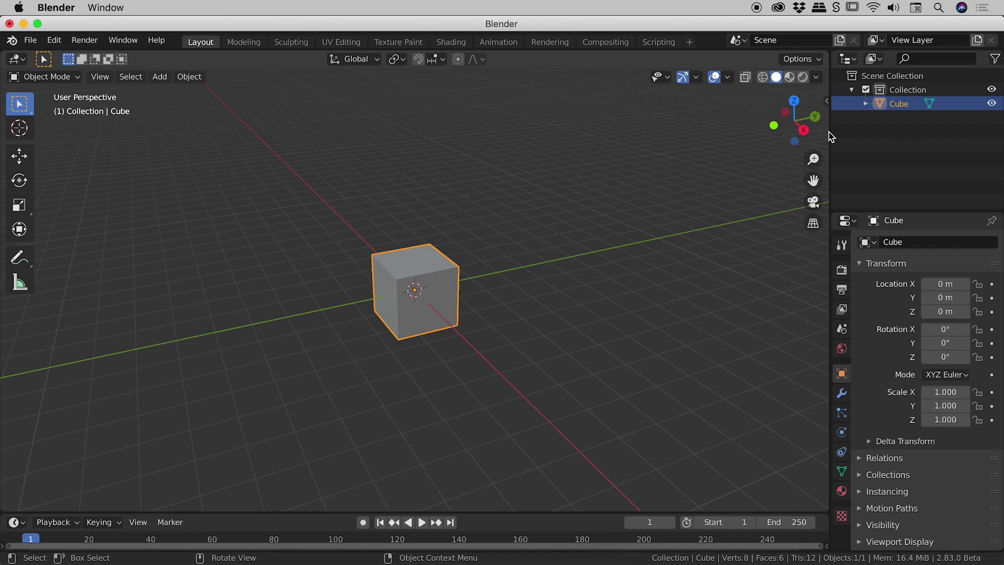
Widen the Properties area, zoom in on the cube, and show its Modifier properties
{"action": "left_click_drag", "start_coordinate": [830, 132], "coordinate": [721, 125]}
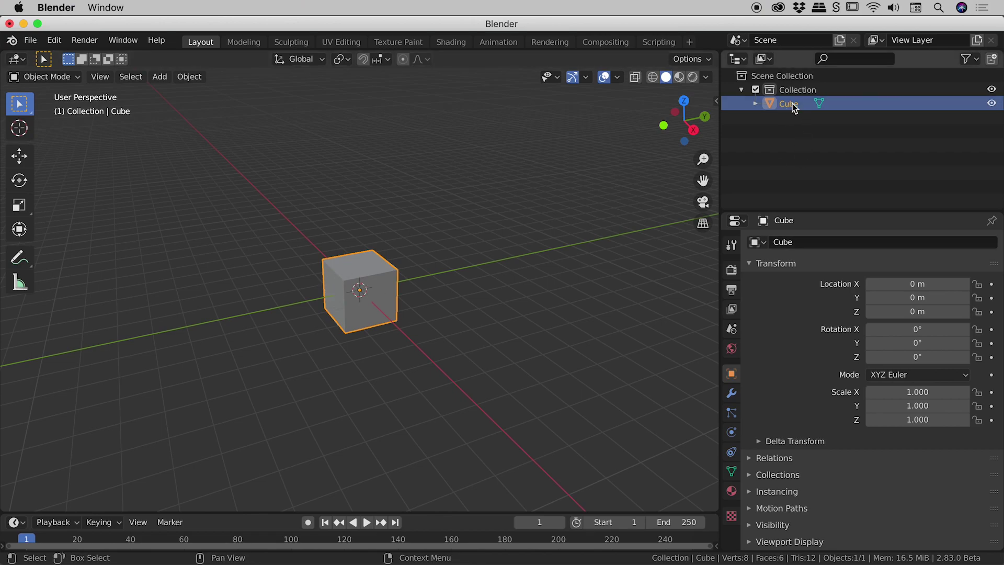
{"action": "scroll", "coordinate": [505, 278], "scroll_direction": "up", "scroll_amount": 3}
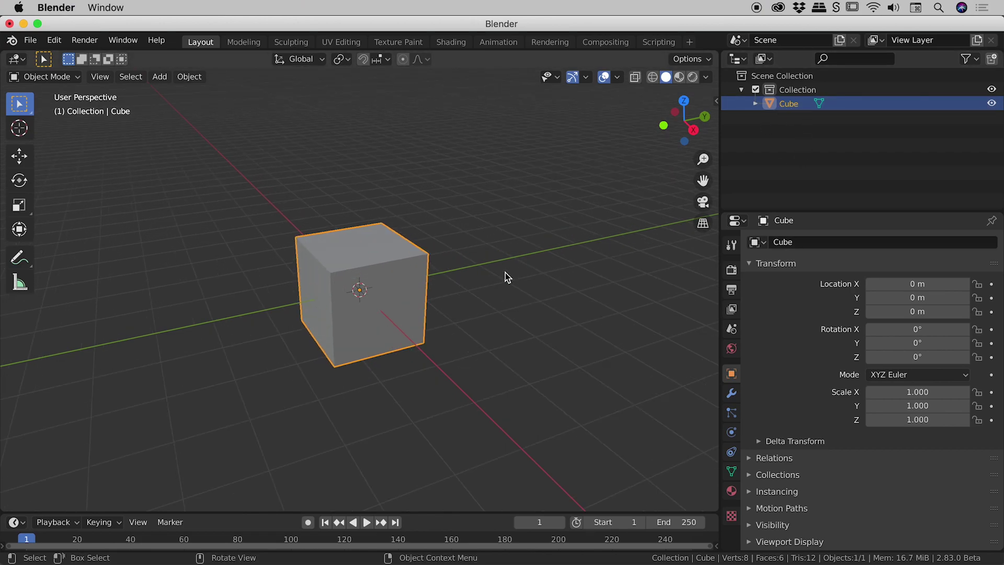
{"action": "mouse_move", "coordinate": [504, 278]}
{"action": "middle_mouse_down"}
{"action": "mouse_move", "coordinate": [492, 289]}
{"action": "mouse_move", "coordinate": [455, 288]}
{"action": "mouse_move", "coordinate": [497, 281]}
{"action": "middle_mouse_up"}
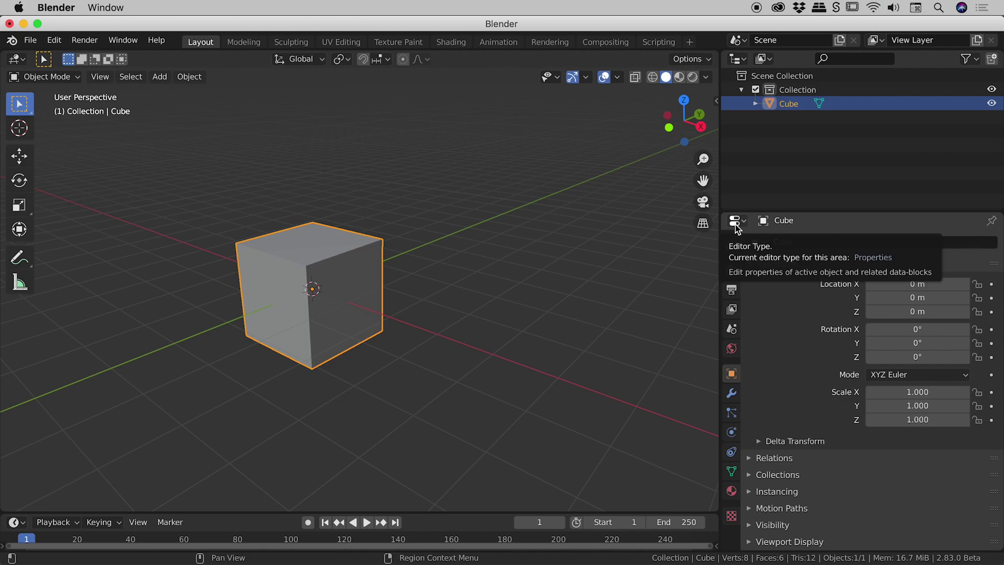
{"action": "left_click", "coordinate": [734, 395]}
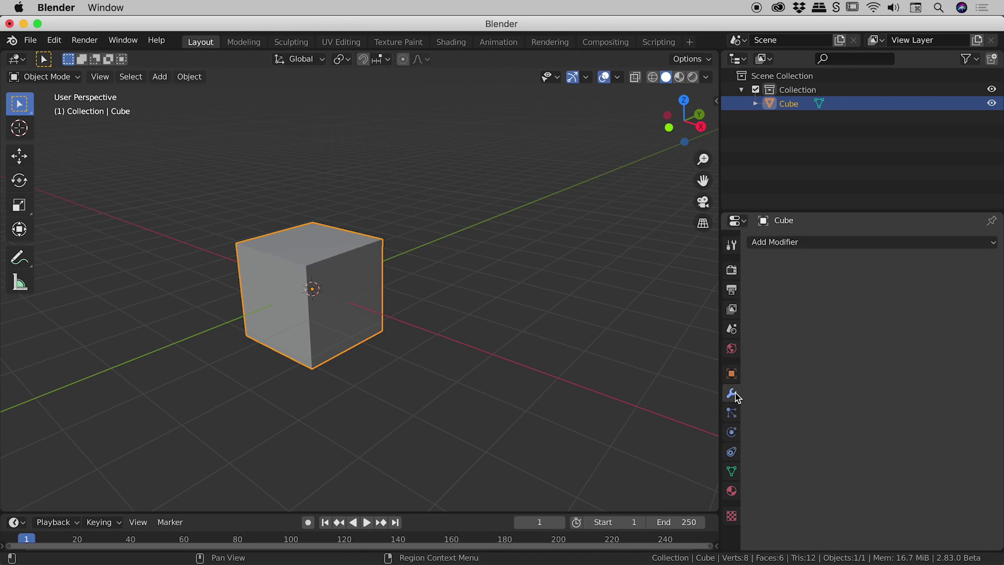
Add an Array modifier to the cube with Count set to 3
{"action": "left_click", "coordinate": [814, 243]}
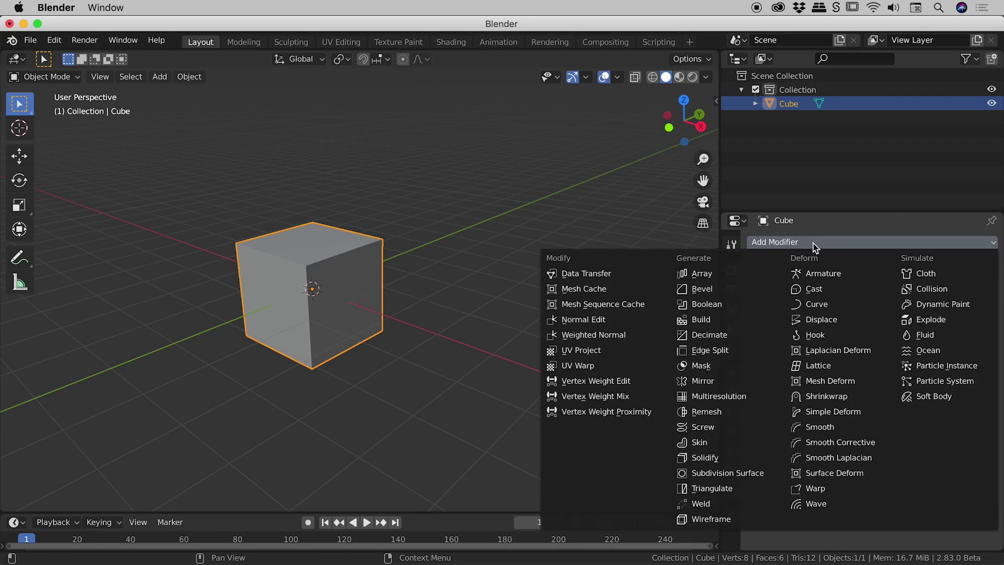
{"action": "left_click", "coordinate": [706, 276]}
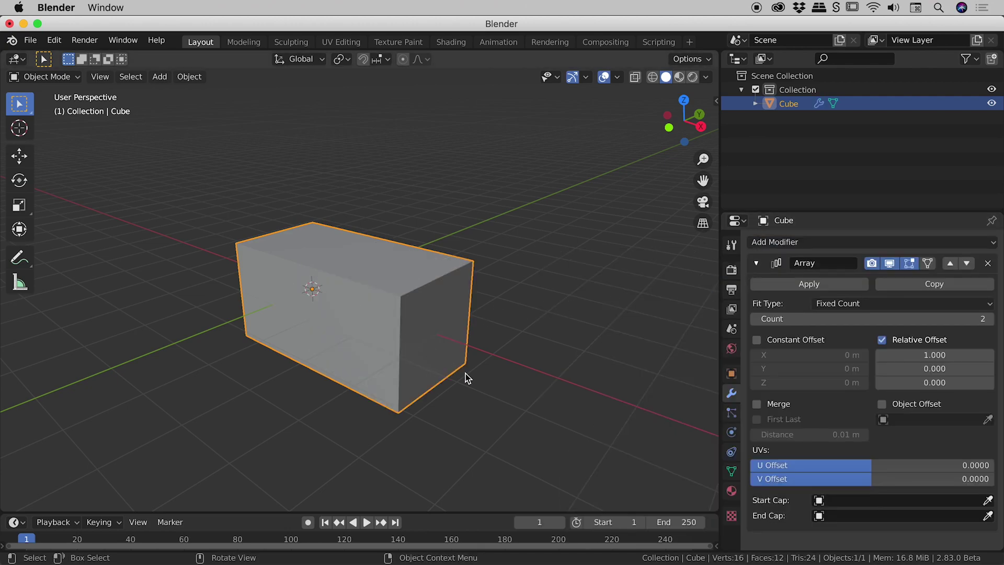
{"action": "mouse_move", "coordinate": [464, 374]}
{"action": "middle_mouse_down", "text": "shift"}
{"action": "mouse_move", "coordinate": [473, 383]}
{"action": "mouse_move", "coordinate": [455, 363]}
{"action": "middle_mouse_up", "text": "shift"}
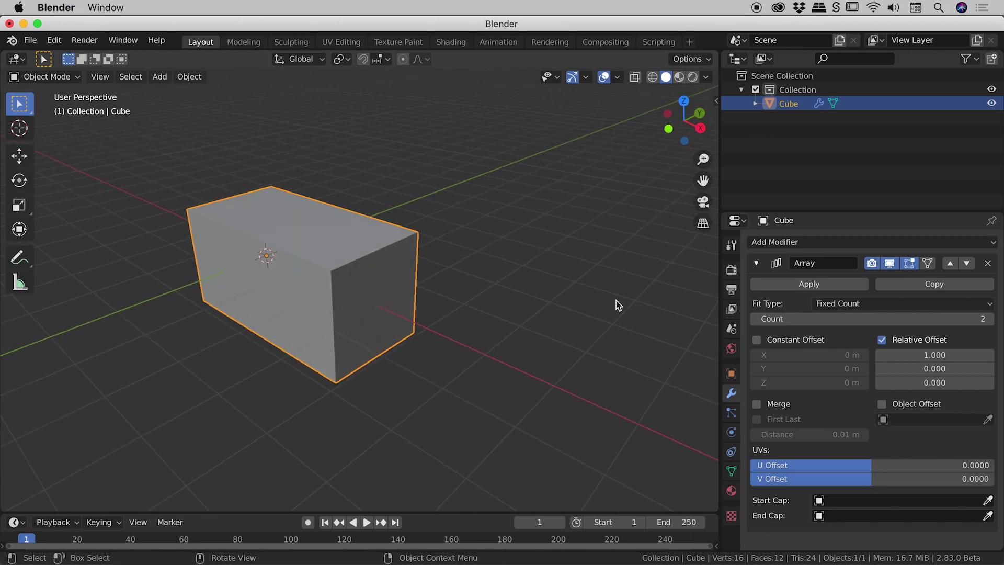
{"action": "left_click_drag", "start_coordinate": [721, 203], "coordinate": [696, 203]}
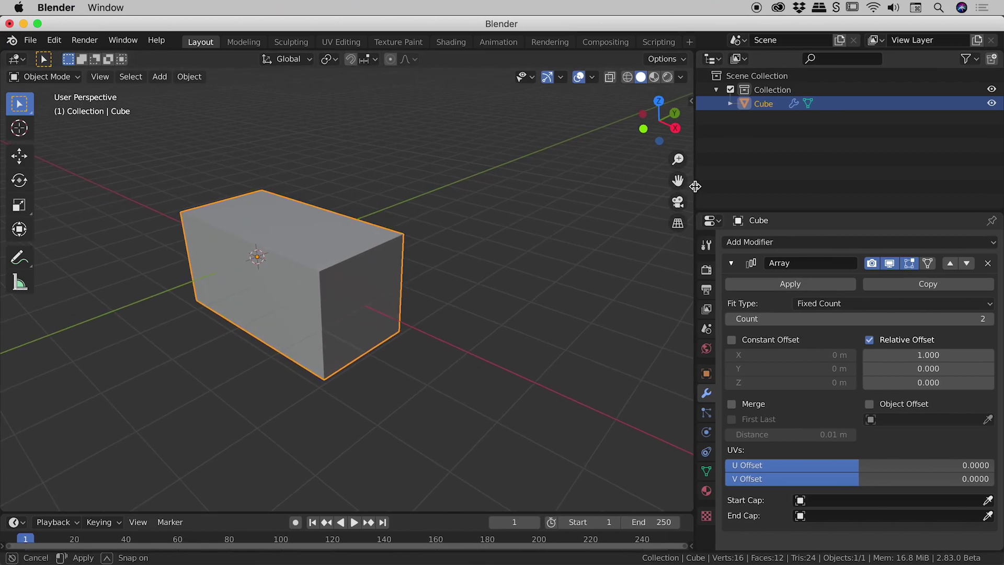
{"action": "left_click", "coordinate": [732, 264]}
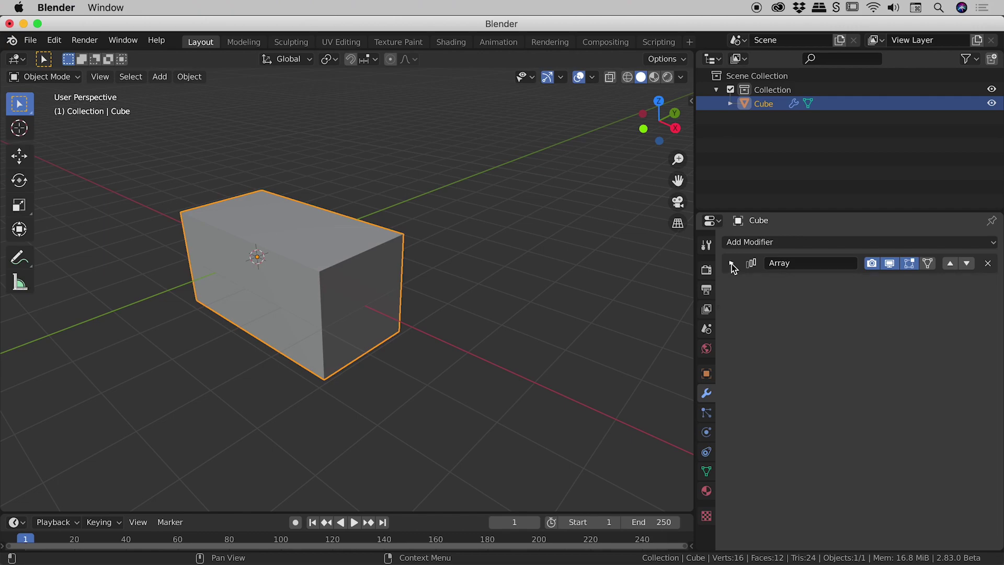
{"action": "left_click", "coordinate": [732, 264]}
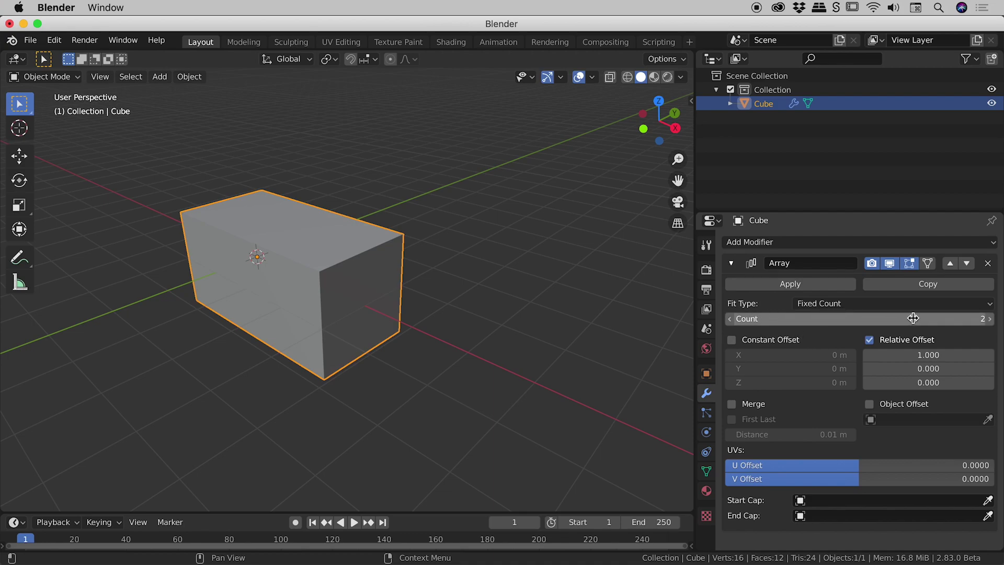
{"action": "left_click", "coordinate": [990, 319]}
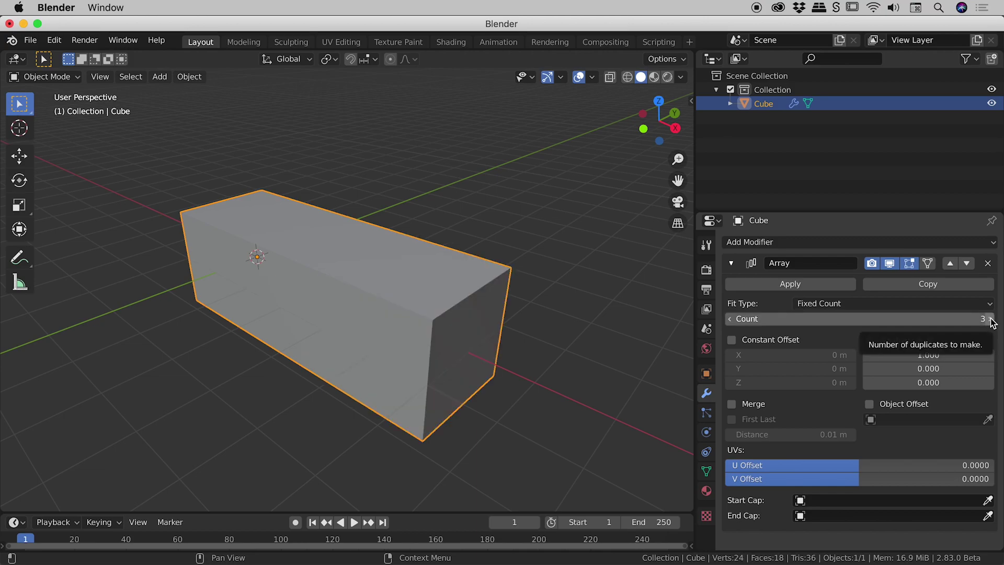
{"action": "left_click", "coordinate": [991, 319]}
{"action": "left_click", "coordinate": [990, 319]}
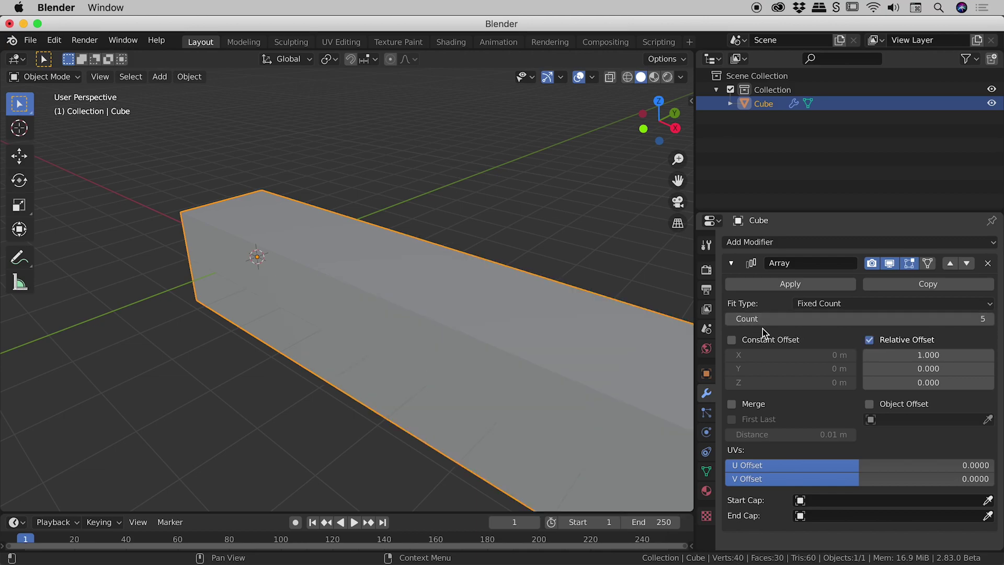
{"action": "left_click", "coordinate": [732, 320]}
{"action": "left_click", "coordinate": [732, 320]}
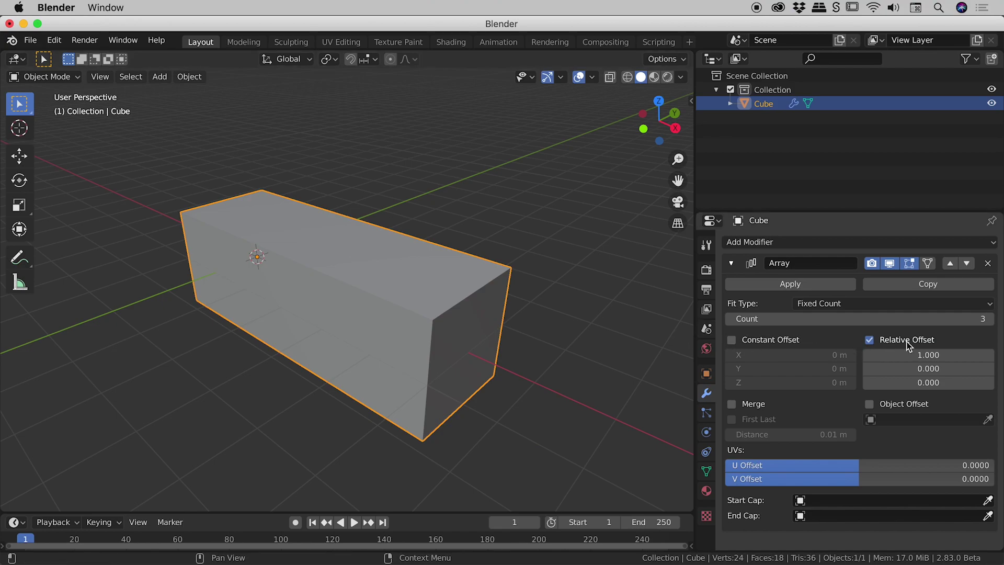
Set the array's relative X offset to 1.1, keeping Y at 0
{"action": "left_click", "coordinate": [935, 356]}
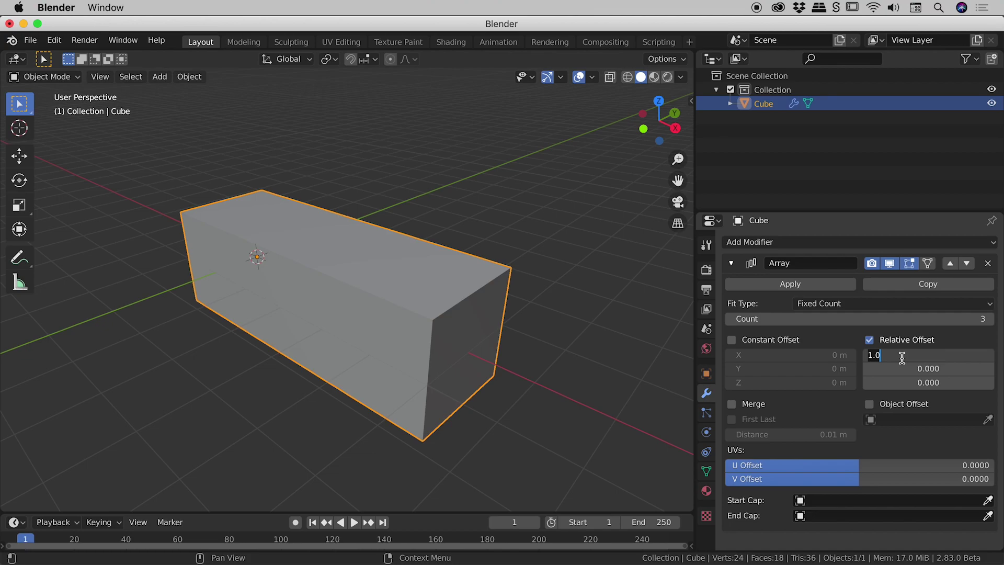
{"action": "type", "text": "1.1"}
{"action": "key", "text": "Tab"}
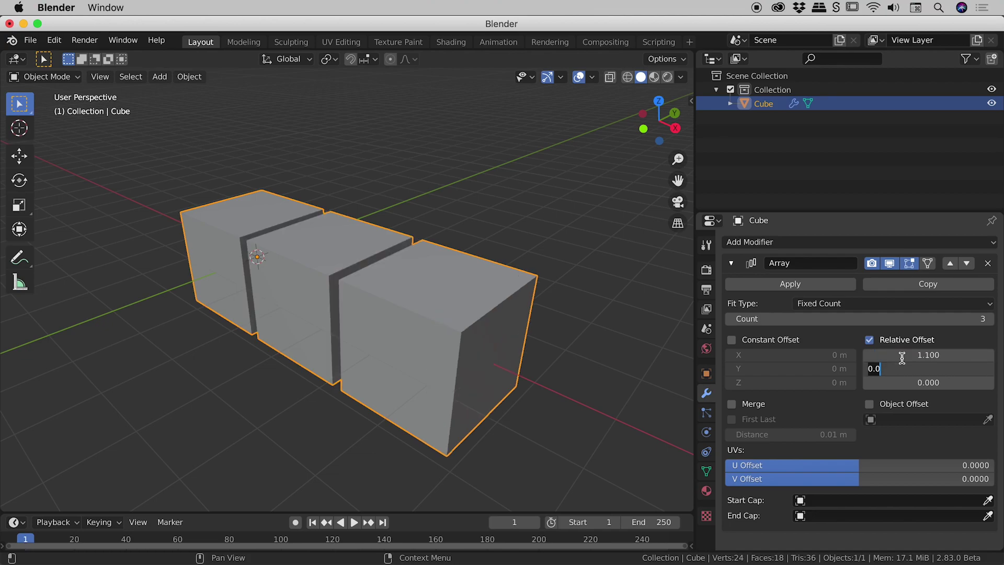
{"action": "key", "text": "Return"}
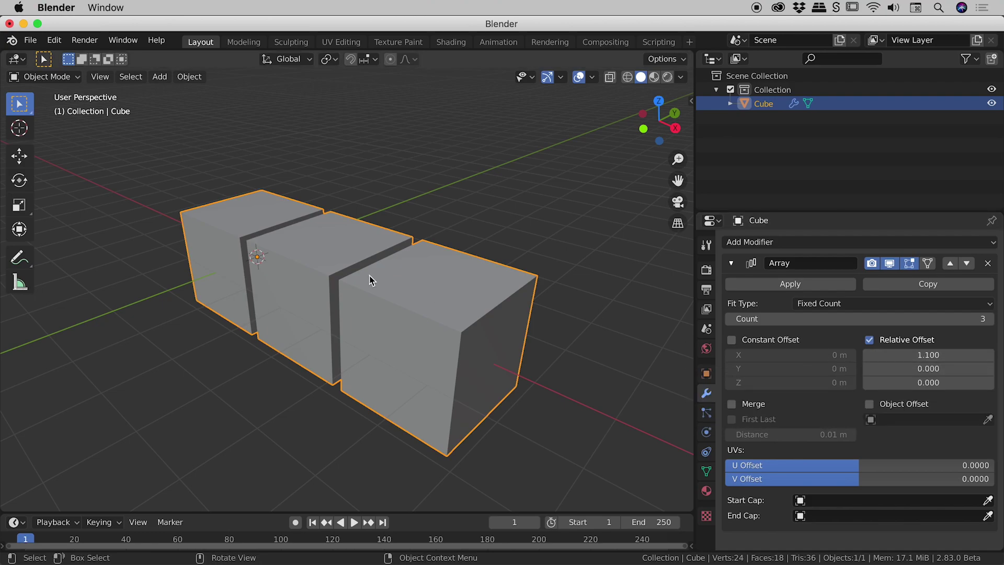
View the three-cube row from the front and above, then fold the Array panel away
{"action": "middle_click_drag", "start_coordinate": [368, 278], "coordinate": [426, 252]}
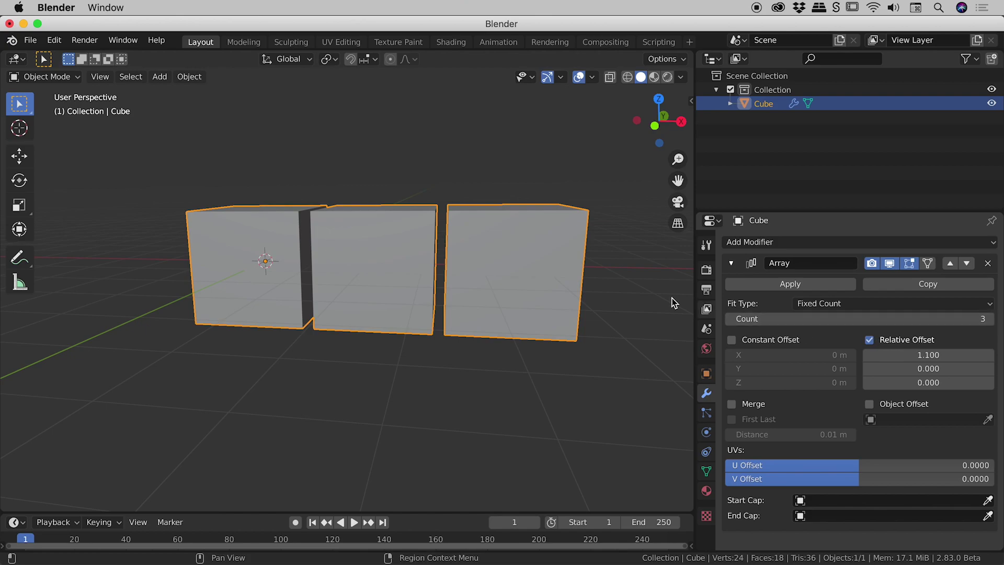
{"action": "middle_click_drag", "start_coordinate": [638, 284], "coordinate": [506, 294]}
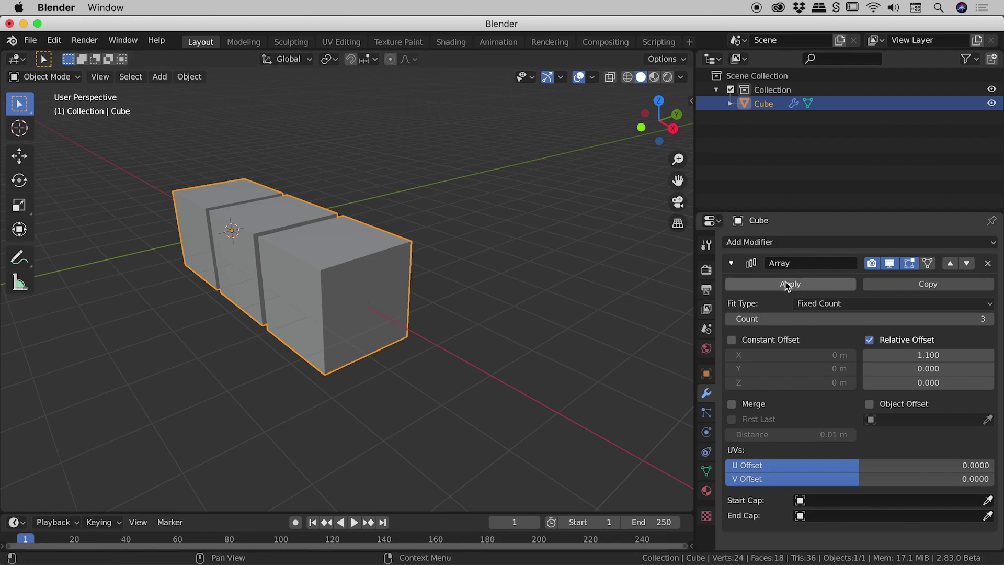
{"action": "left_click", "coordinate": [732, 264]}
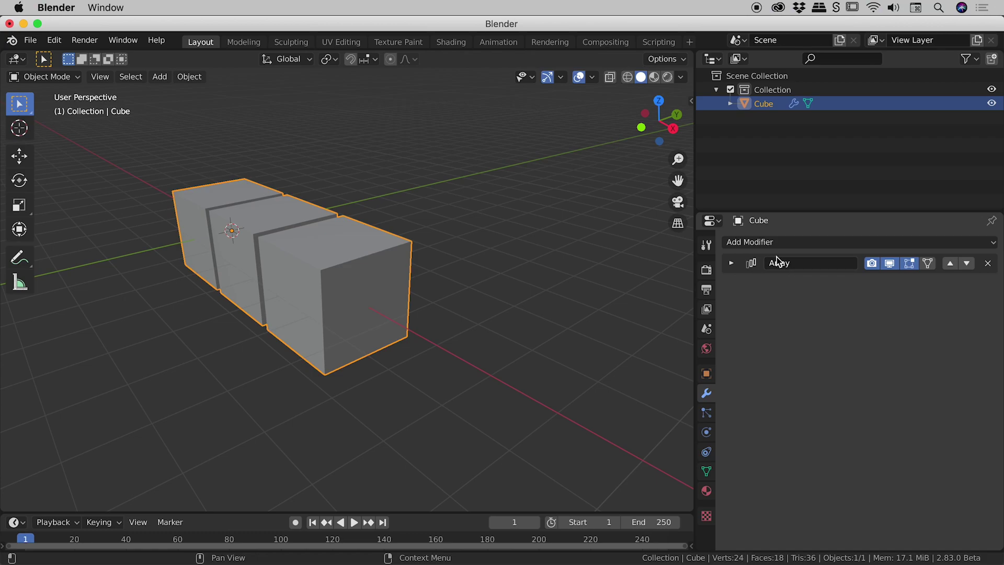
Add a second Array modifier to the cube
{"action": "left_click", "coordinate": [762, 243]}
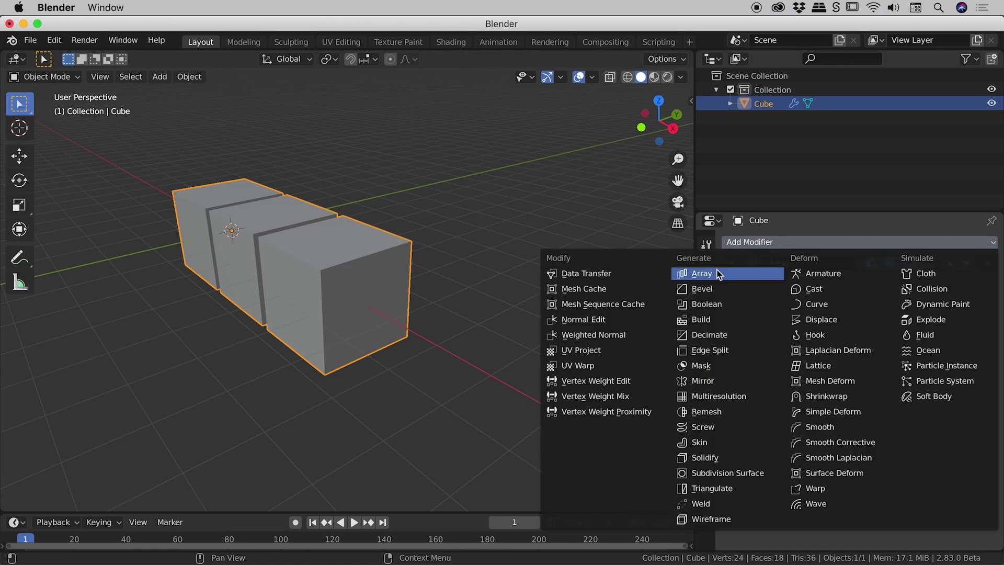
{"action": "left_click", "coordinate": [700, 273]}
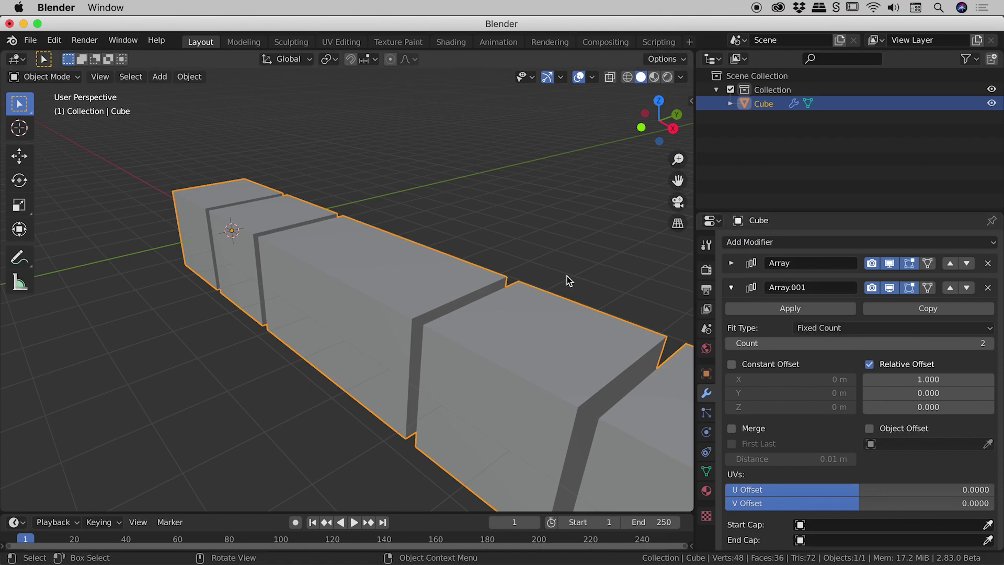
{"action": "scroll", "coordinate": [567, 276], "scroll_direction": "down", "scroll_amount": 5}
{"action": "middle_click_drag", "start_coordinate": [572, 274], "coordinate": [541, 307]}
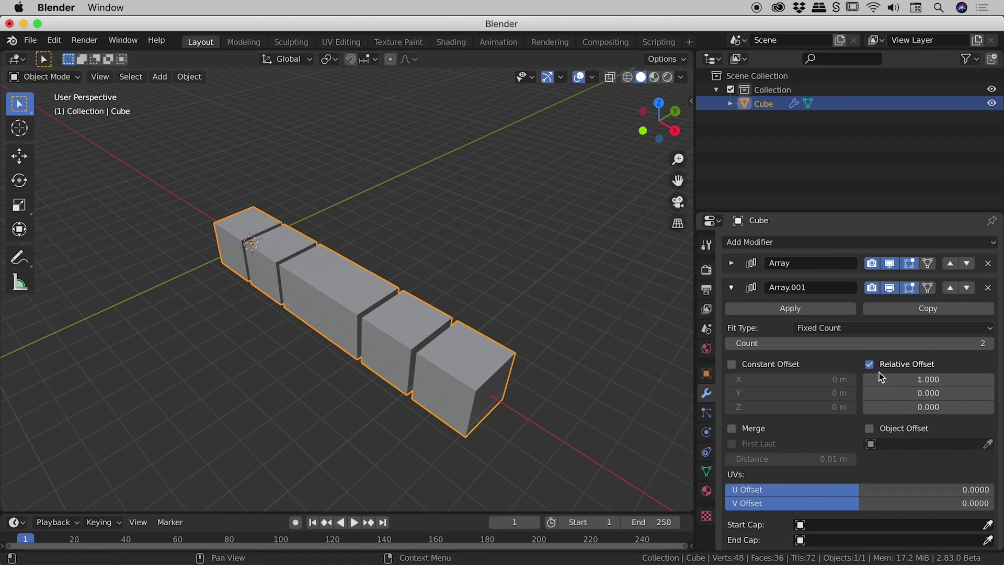
Give the second array relative offset X 0, Y 1.1, Z 0 and Count 3
{"action": "left_click", "coordinate": [944, 380]}
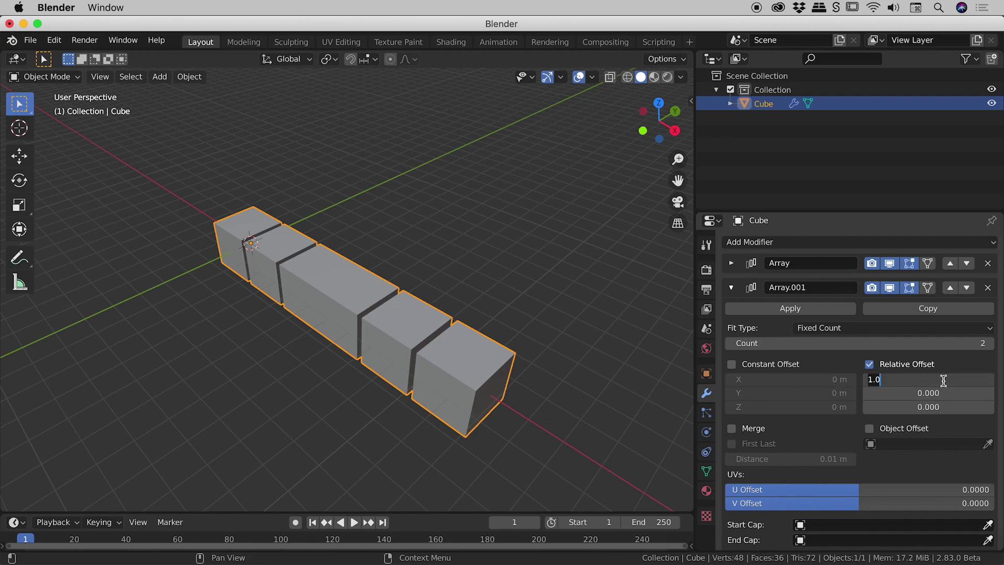
{"action": "type", "text": "0"}
{"action": "key", "text": "Tab"}
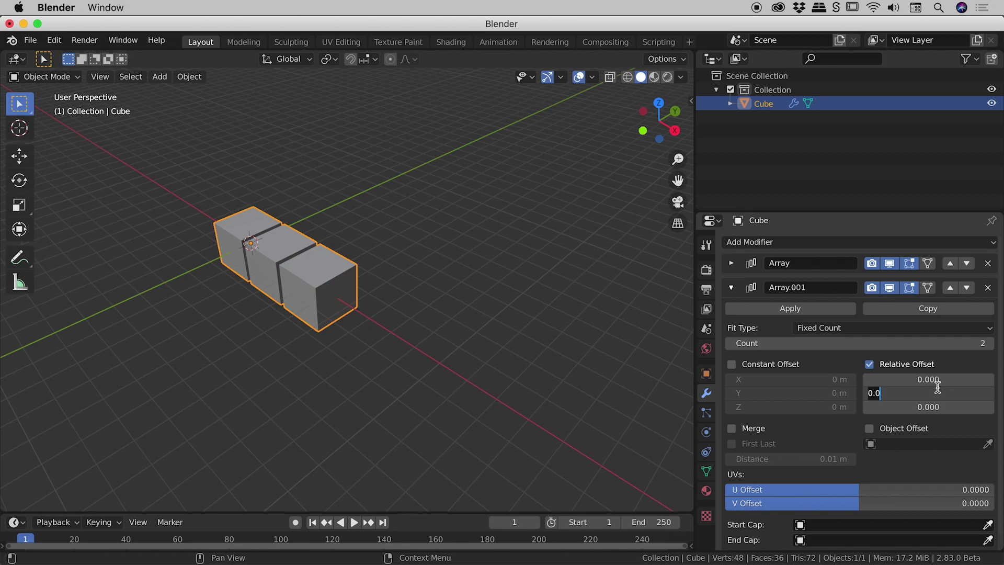
{"action": "type", "text": "1.1"}
{"action": "key", "text": "Tab"}
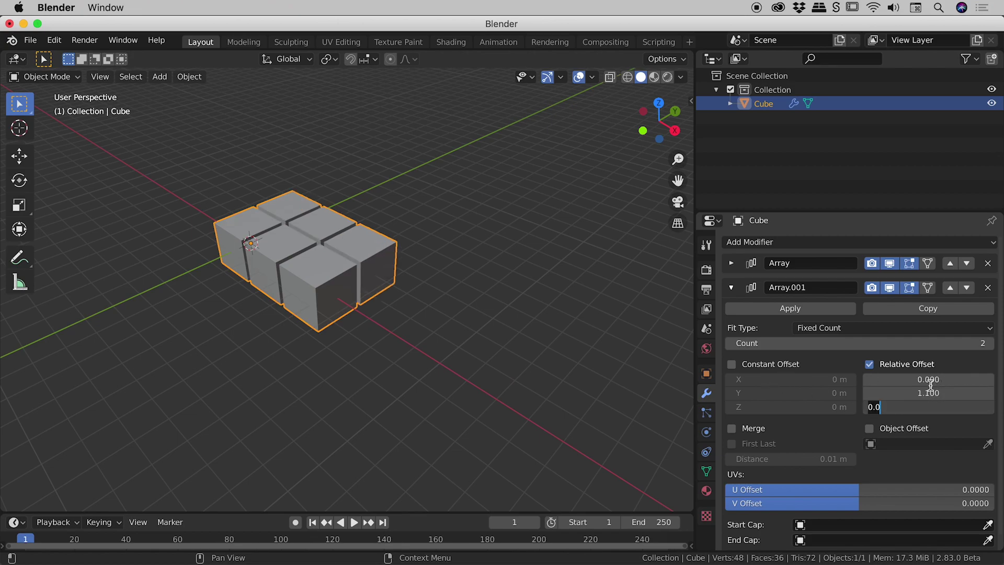
{"action": "key", "text": "Return"}
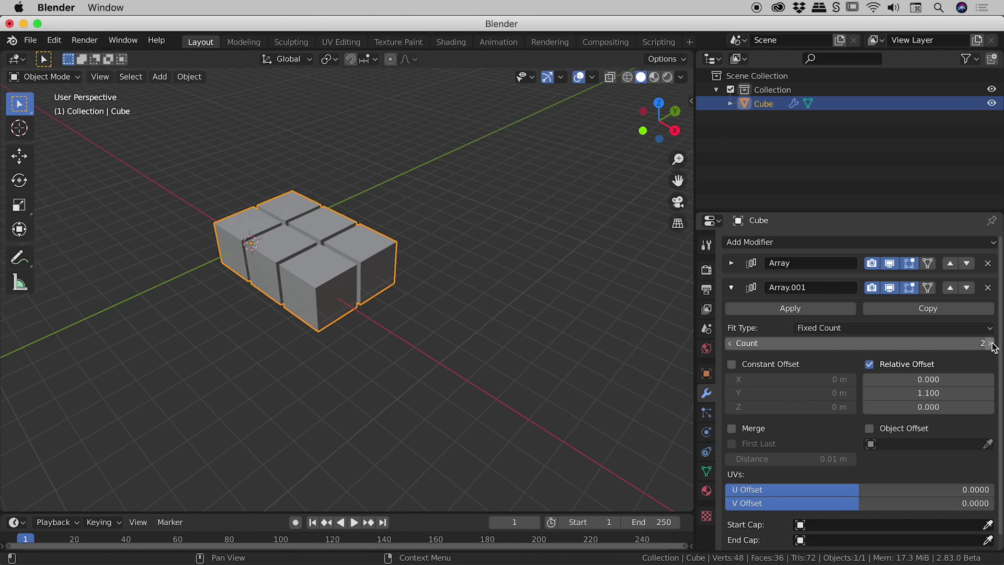
{"action": "left_click", "coordinate": [992, 343]}
{"action": "middle_click_drag", "start_coordinate": [488, 271], "coordinate": [529, 267]}
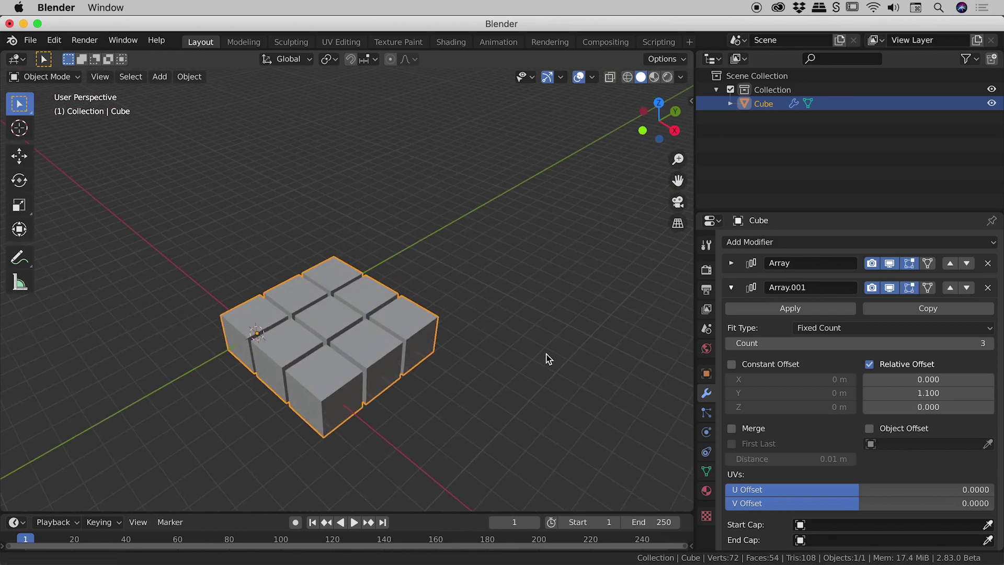
{"action": "middle_click_drag", "start_coordinate": [548, 359], "coordinate": [544, 323], "text": "shift"}
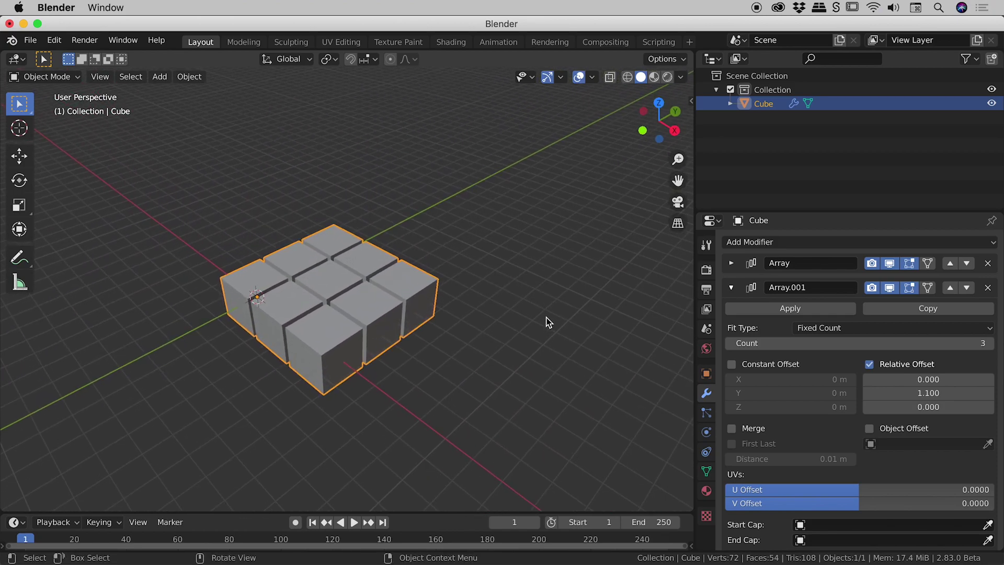
Fold away Array.001 and add a third Array modifier with Count 3
{"action": "left_click", "coordinate": [732, 288]}
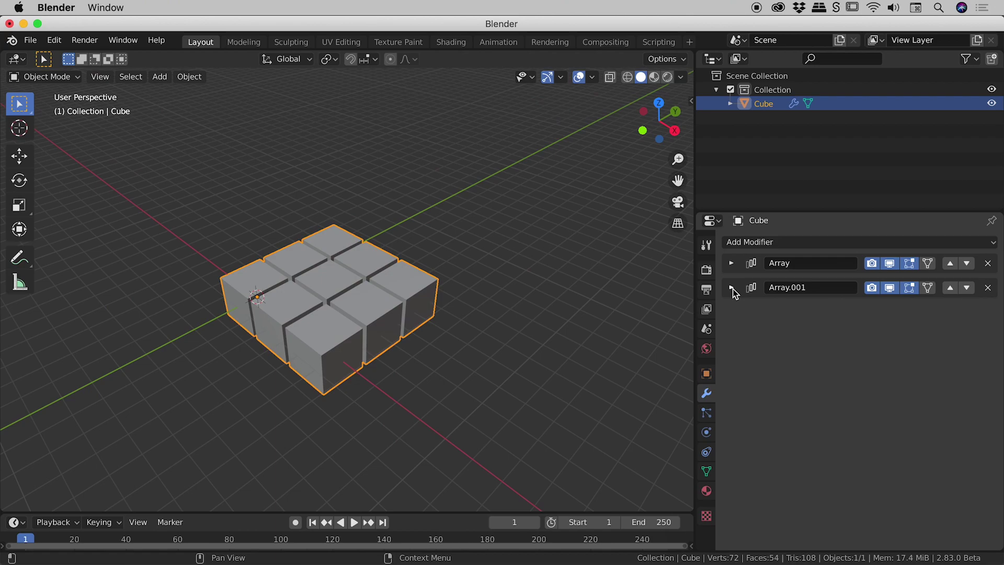
{"action": "left_click", "coordinate": [787, 242]}
{"action": "left_click", "coordinate": [705, 267]}
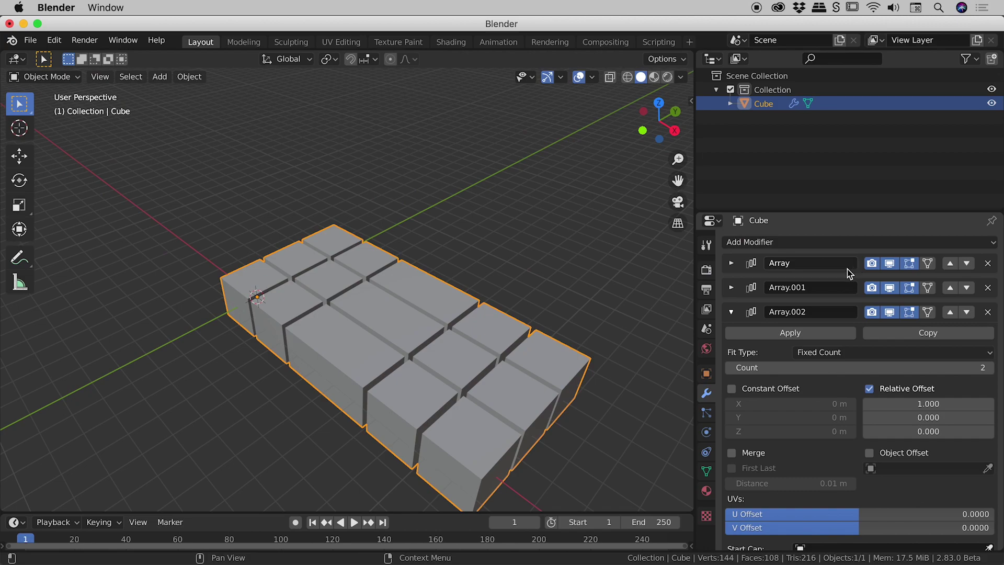
{"action": "left_click", "coordinate": [987, 368]}
Set the third array's relative offset to X 0 and Z 1.1, stacking three layers
{"action": "double_click", "coordinate": [950, 406]}
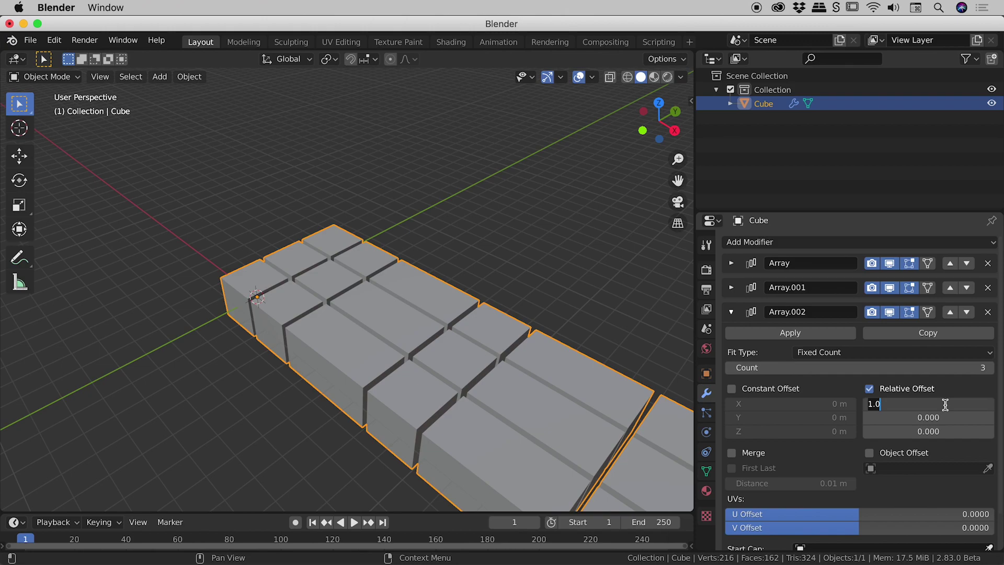
{"action": "type", "text": "0"}
{"action": "key", "text": "Return"}
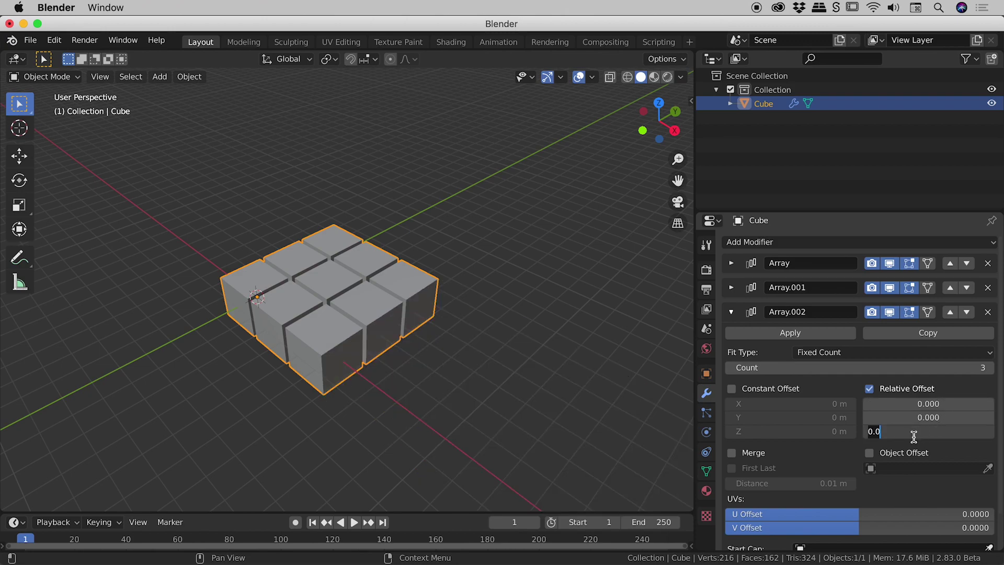
{"action": "double_click", "coordinate": [920, 430]}
{"action": "type", "text": "1.1"}
{"action": "key", "text": "Return"}
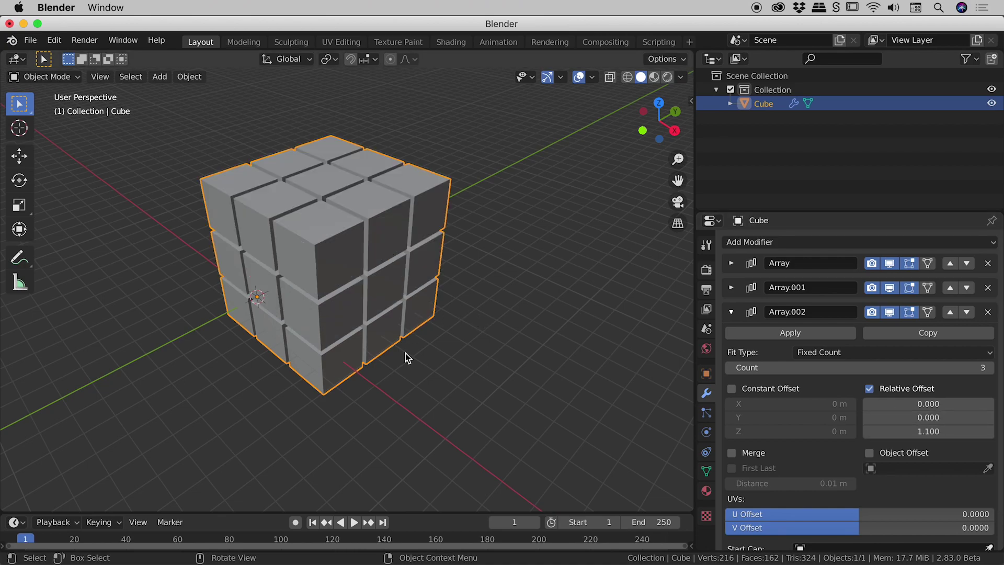
{"action": "middle_click_drag", "start_coordinate": [406, 353], "coordinate": [523, 349]}
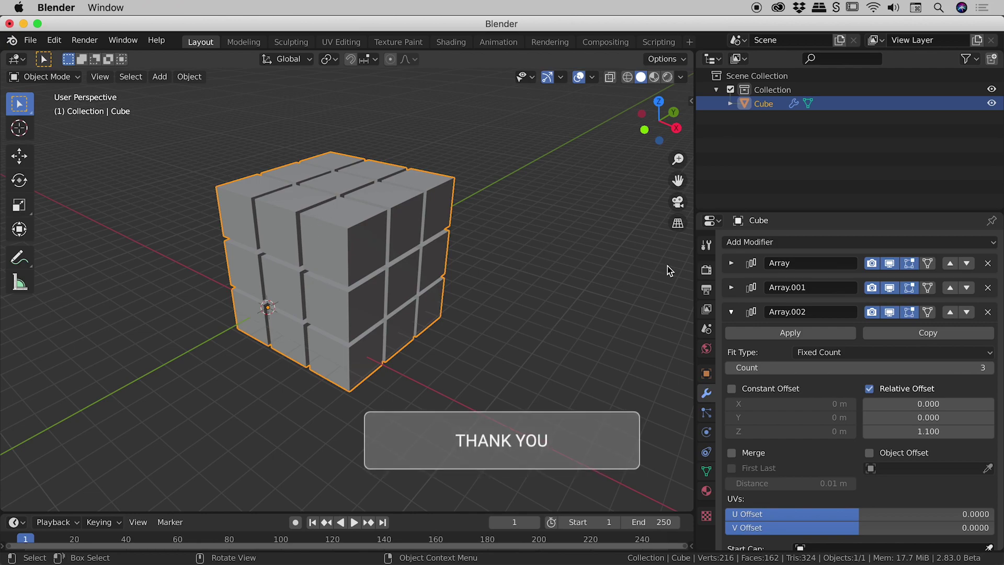
Apply Array.002, then Array.001, then Array to the cube mesh
{"action": "left_click", "coordinate": [732, 312]}
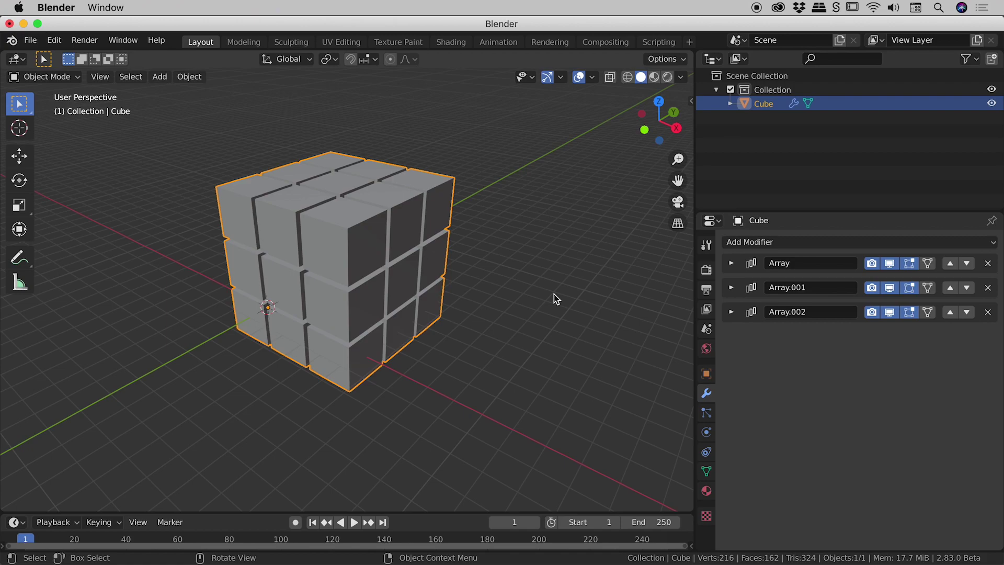
{"action": "left_click", "coordinate": [731, 312]}
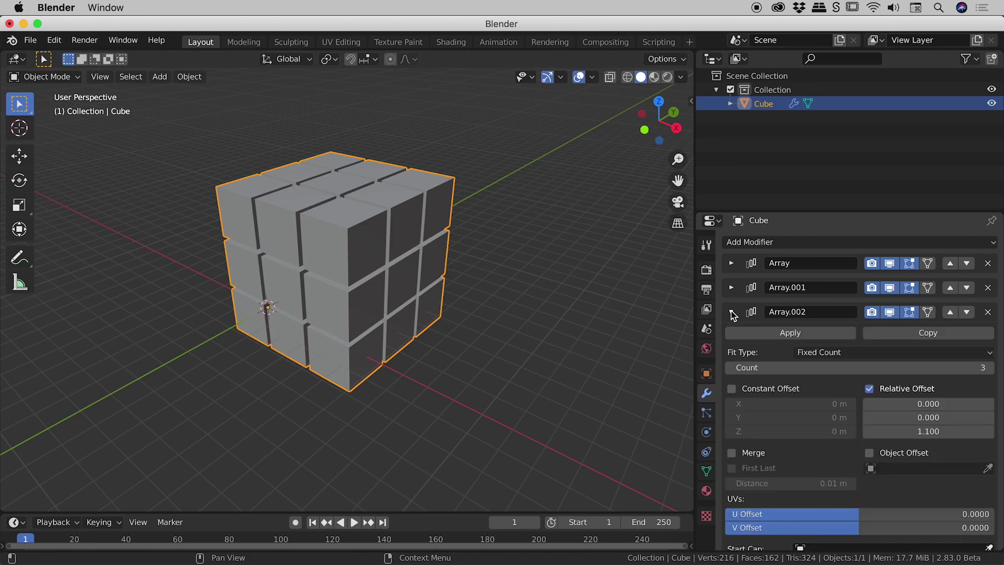
{"action": "left_click", "coordinate": [819, 334]}
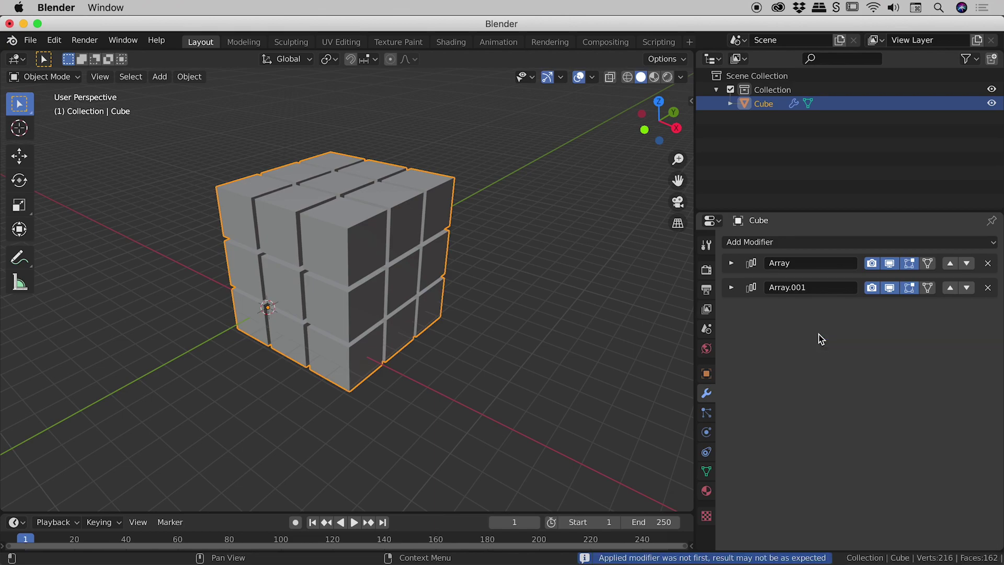
{"action": "left_click", "coordinate": [731, 287]}
{"action": "left_click", "coordinate": [780, 307]}
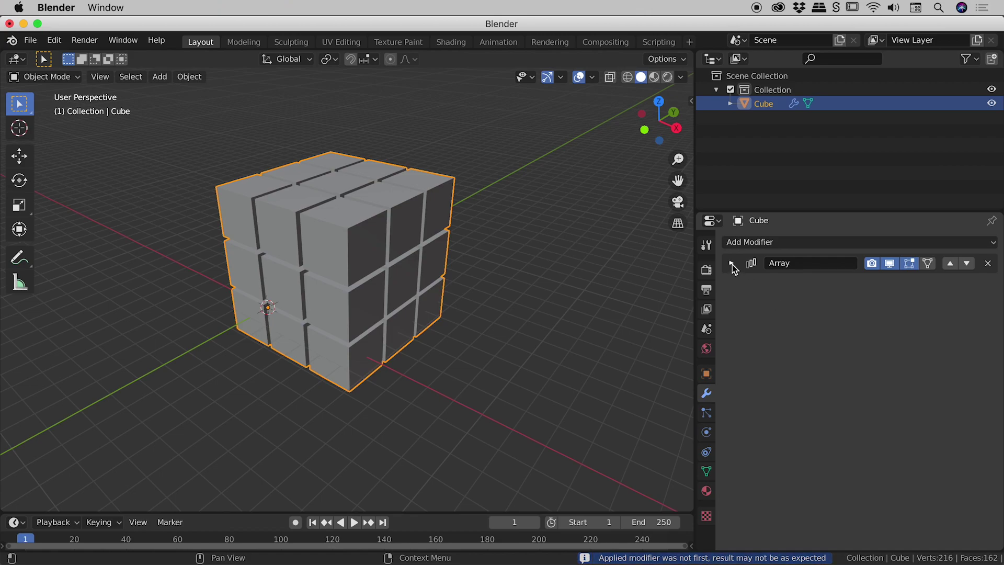
{"action": "left_click", "coordinate": [732, 264]}
{"action": "left_click", "coordinate": [790, 285]}
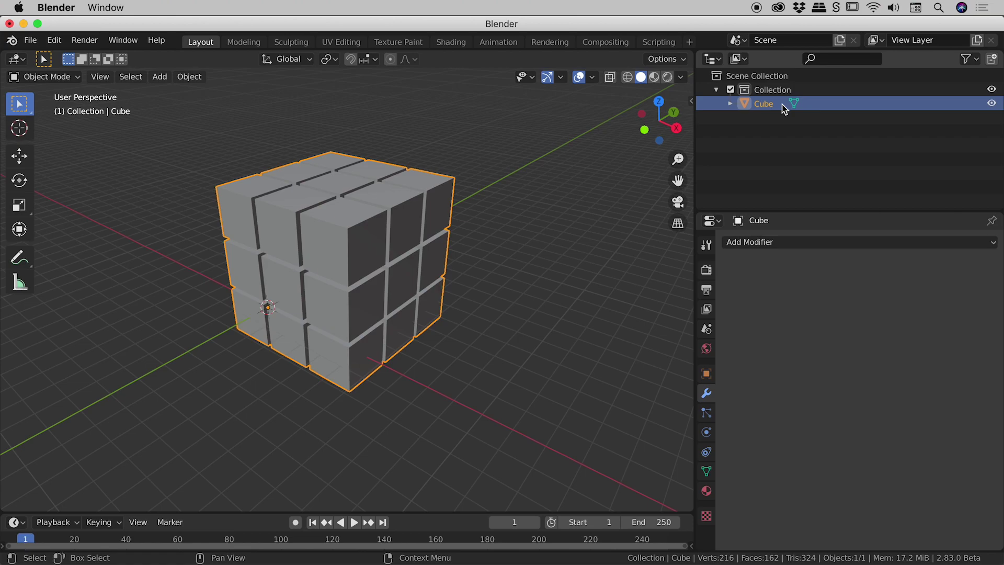
Orbit to face the cube block head-on and reselect it
{"action": "middle_click_drag", "start_coordinate": [430, 298], "coordinate": [383, 221]}
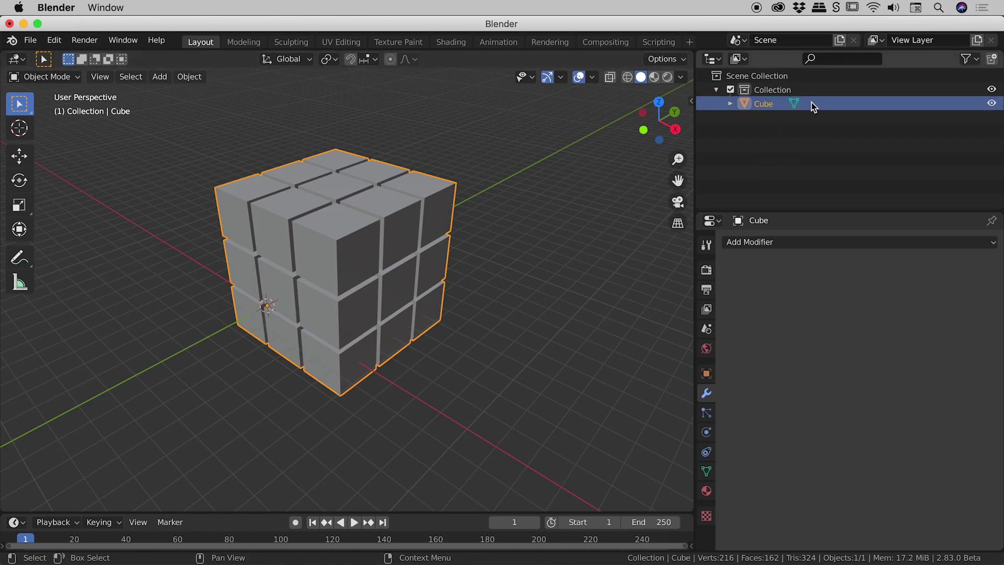
{"action": "scroll", "coordinate": [566, 240], "scroll_direction": "up", "scroll_amount": 2}
{"action": "left_click", "coordinate": [565, 240]}
{"action": "left_click", "coordinate": [323, 195]}
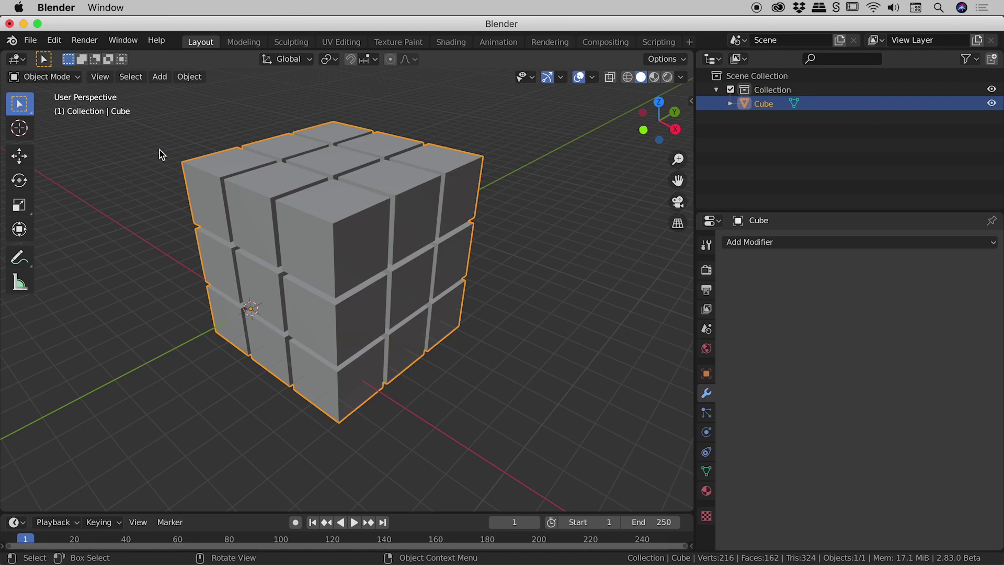
In Edit Mode, separate the mesh by loose parts, then return to Object Mode
{"action": "left_click", "coordinate": [59, 79]}
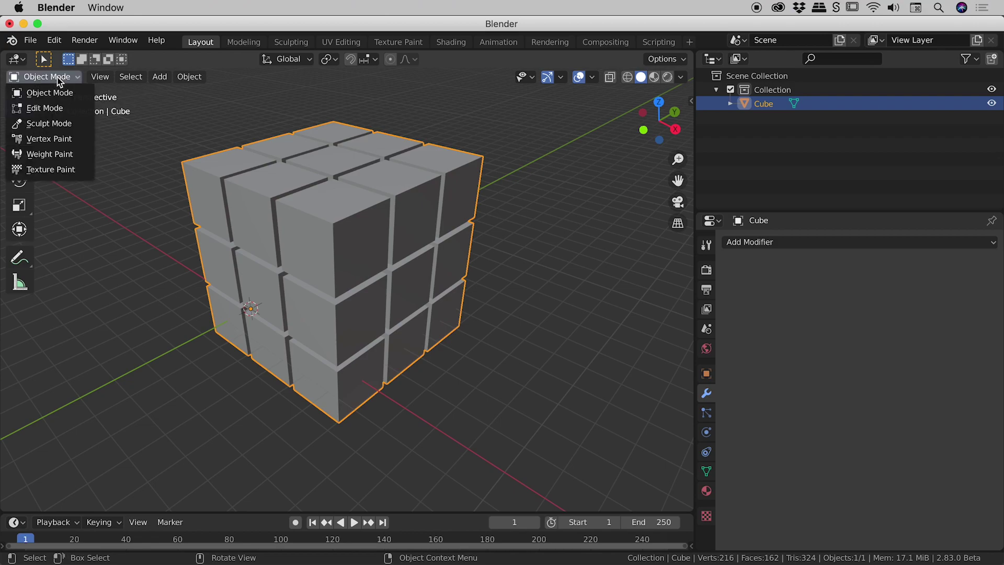
{"action": "left_click", "coordinate": [58, 110]}
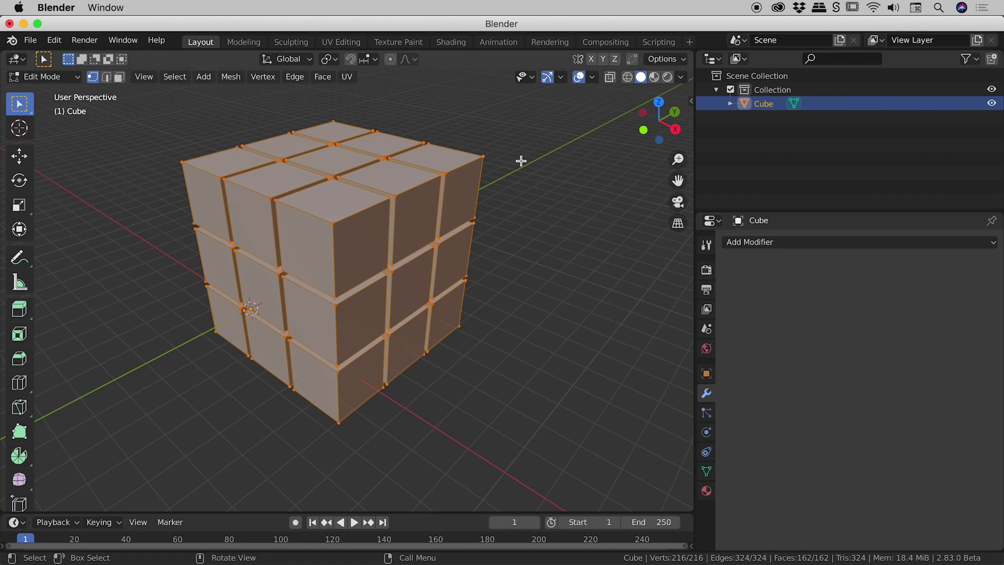
{"action": "left_click", "coordinate": [236, 81]}
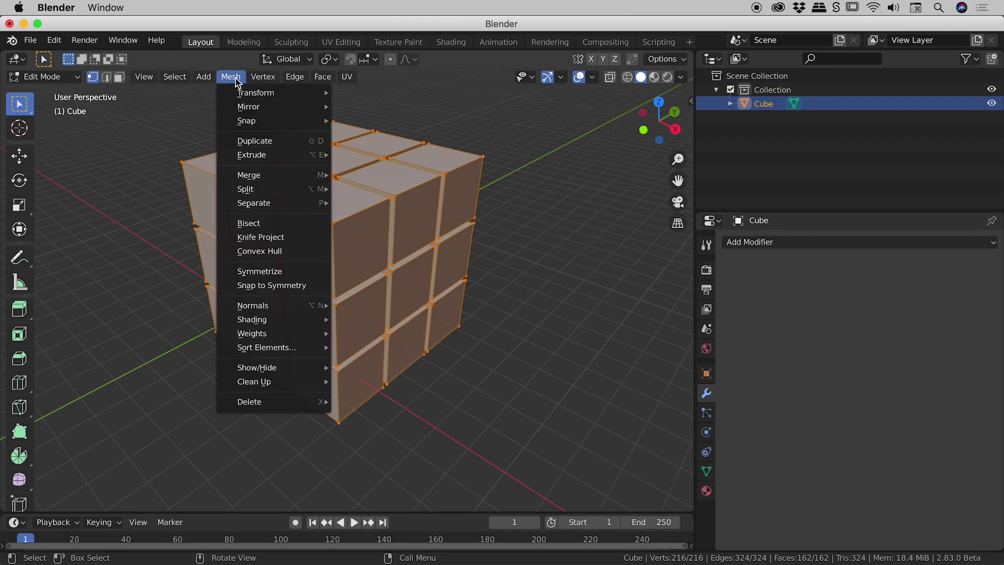
{"action": "mouse_move", "coordinate": [293, 205]}
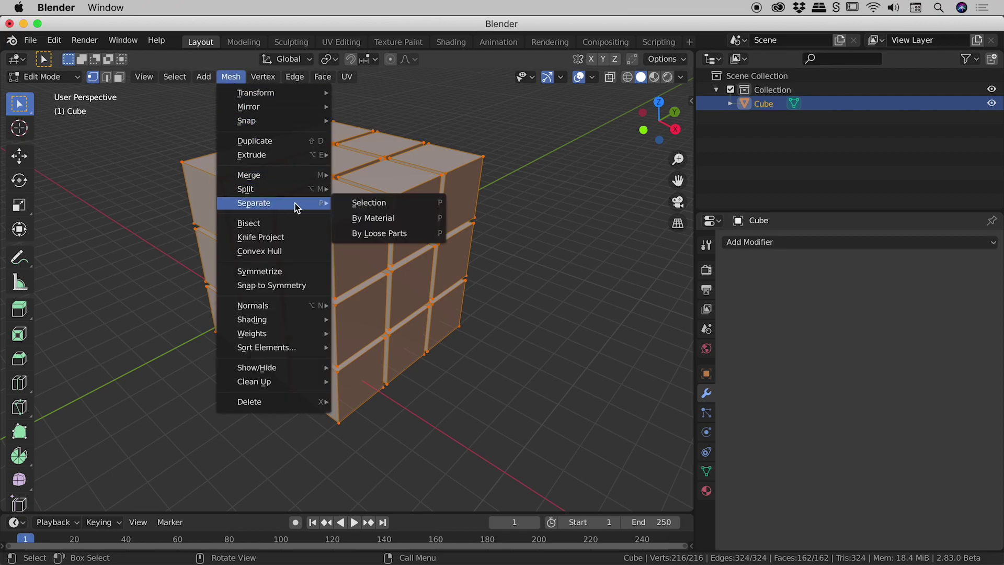
{"action": "left_click", "coordinate": [412, 235]}
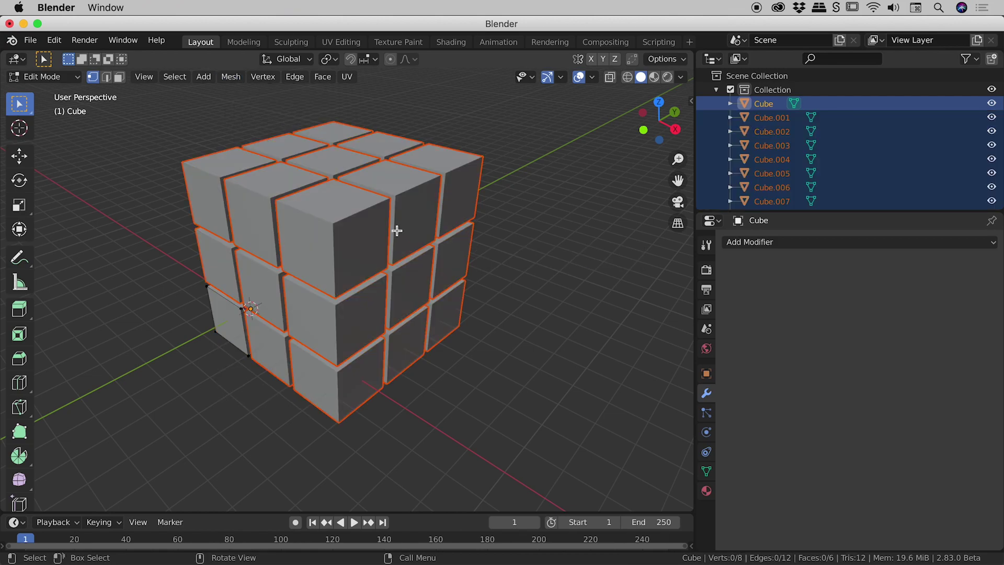
{"action": "left_click", "coordinate": [67, 77]}
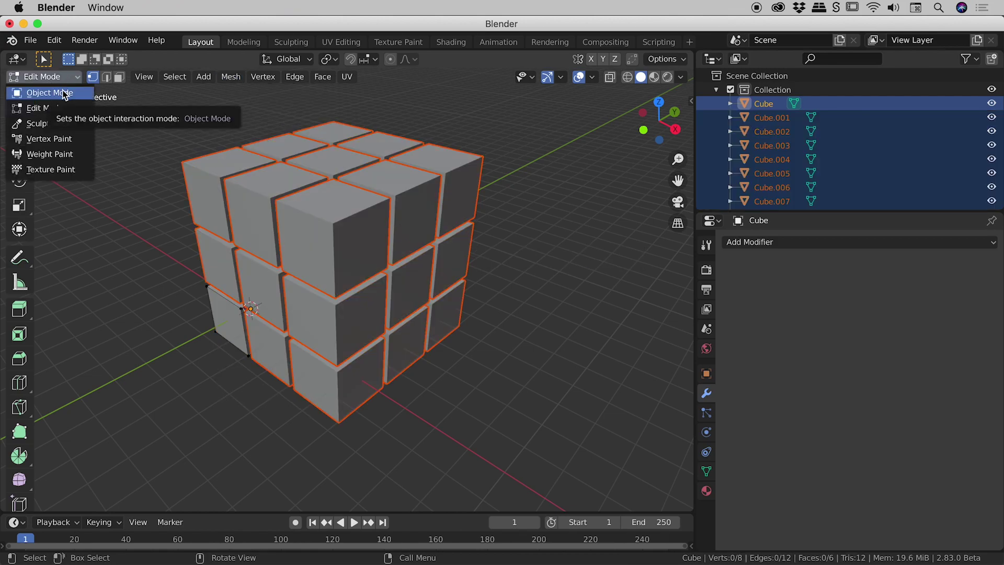
{"action": "left_click", "coordinate": [64, 94]}
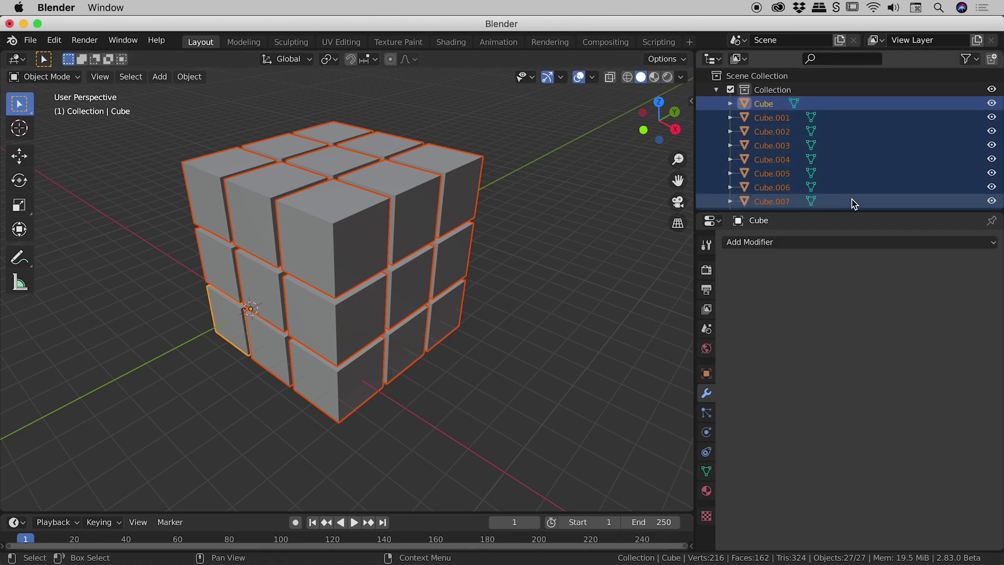
Make the outliner taller, deselect all, and scroll through objects Cube to Cube.026
{"action": "left_click_drag", "start_coordinate": [854, 212], "coordinate": [854, 397]}
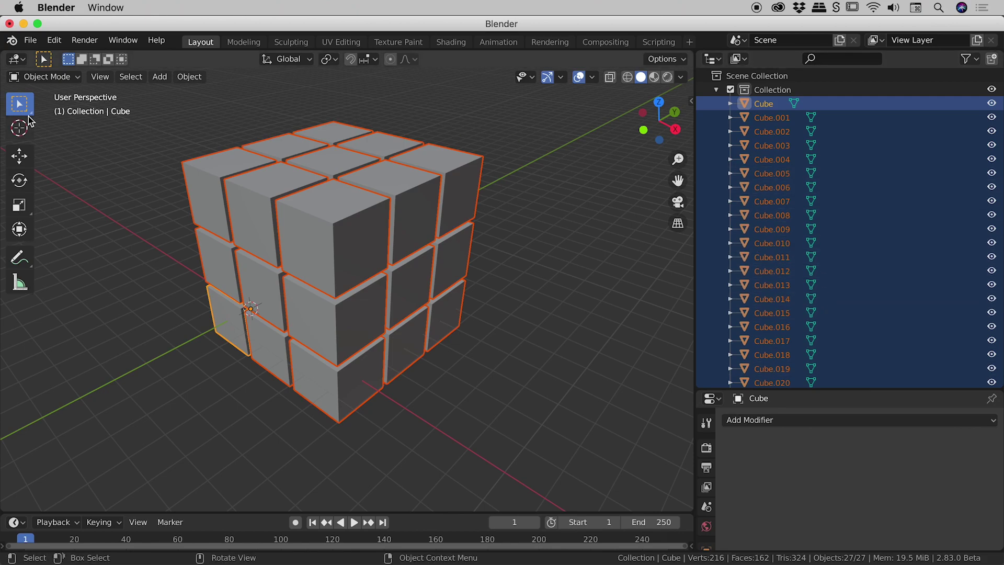
{"action": "key", "text": "alt+a"}
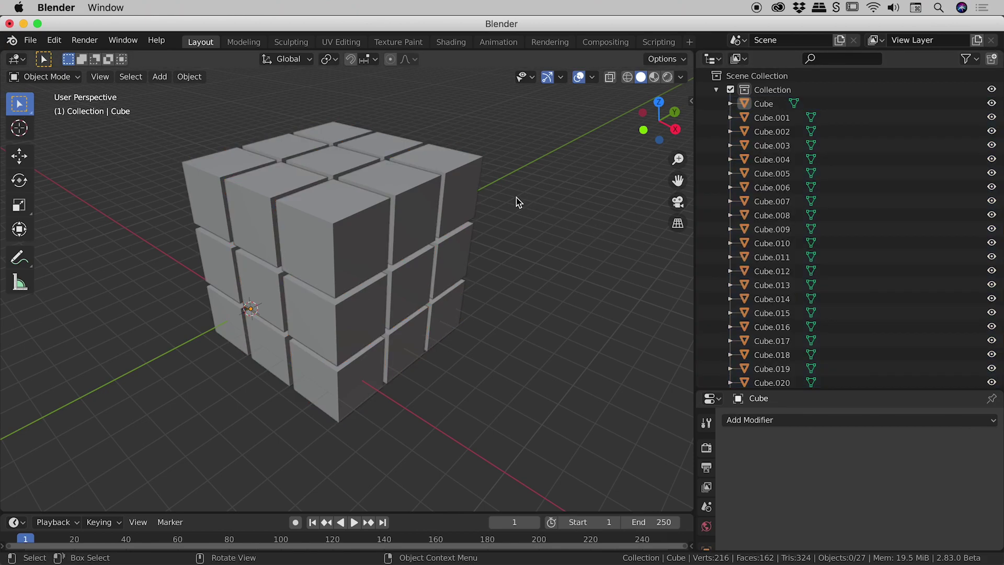
{"action": "middle_click_drag", "start_coordinate": [415, 278], "coordinate": [433, 262]}
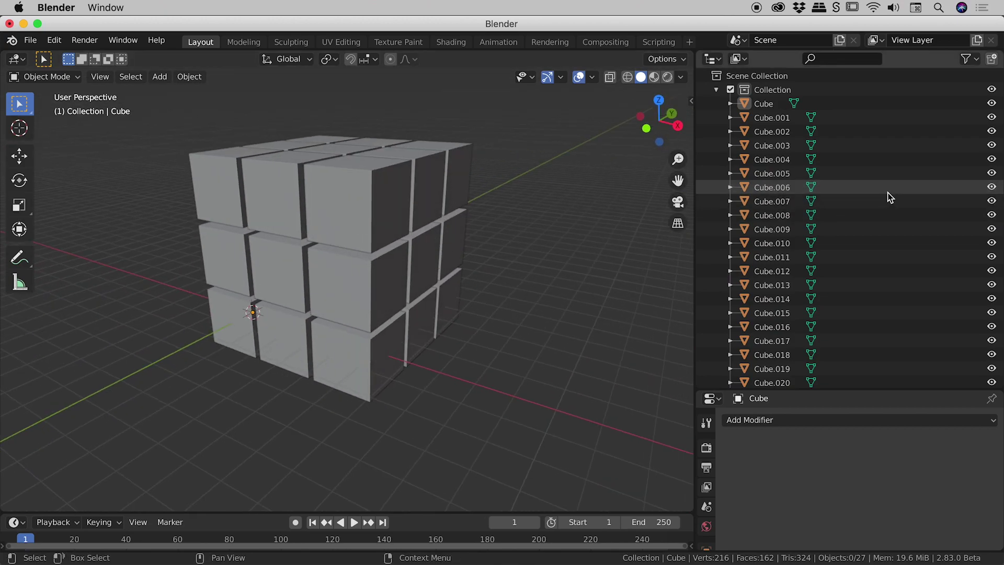
{"action": "scroll", "coordinate": [890, 197], "scroll_direction": "down", "scroll_amount": 4}
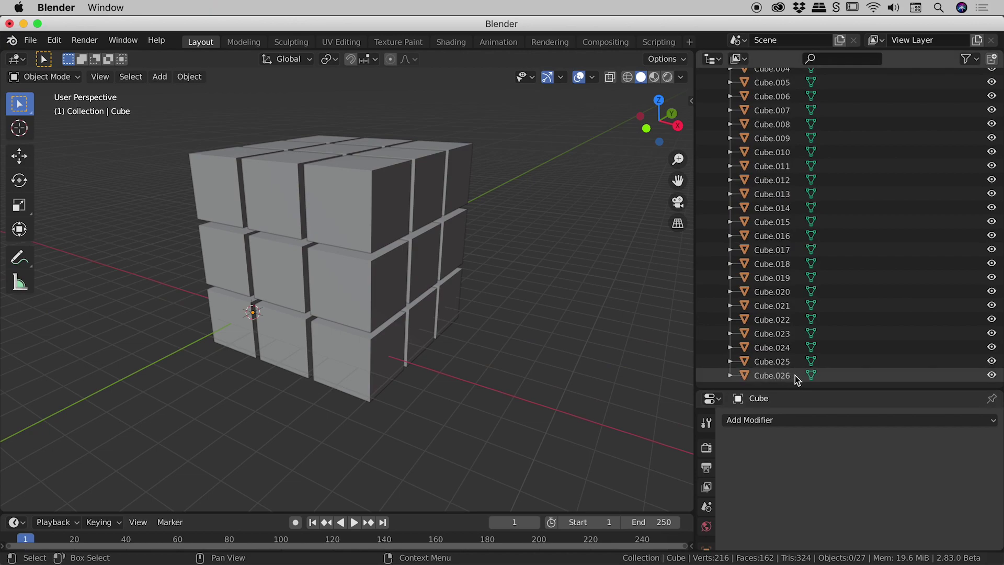
{"action": "scroll", "coordinate": [797, 380], "scroll_direction": "up", "scroll_amount": 5}
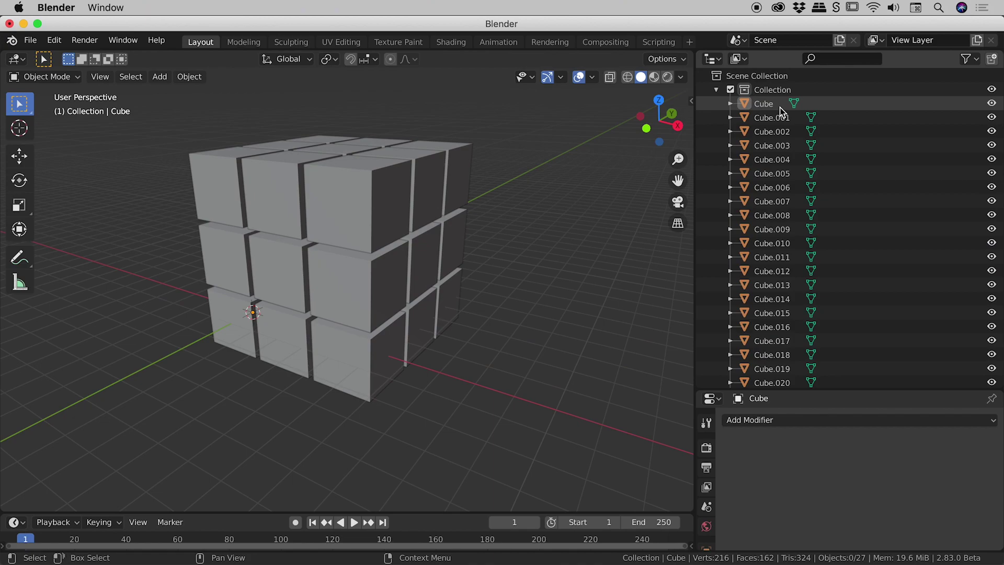
{"action": "scroll", "coordinate": [775, 167], "scroll_direction": "down", "scroll_amount": 3}
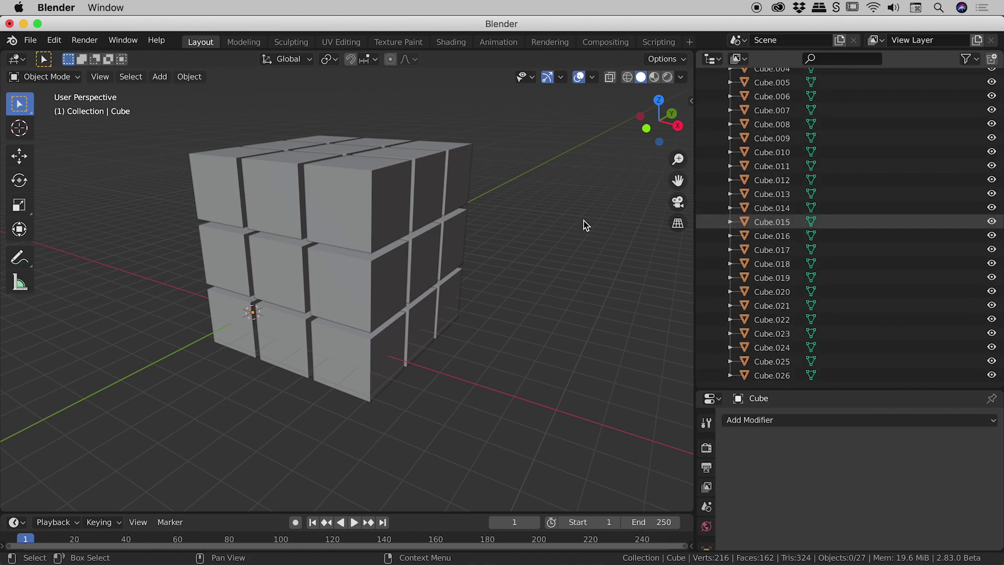
{"action": "middle_click_drag", "start_coordinate": [492, 219], "coordinate": [403, 188]}
{"action": "left_click", "coordinate": [403, 189]}
{"action": "middle_click_drag", "start_coordinate": [514, 207], "coordinate": [340, 253]}
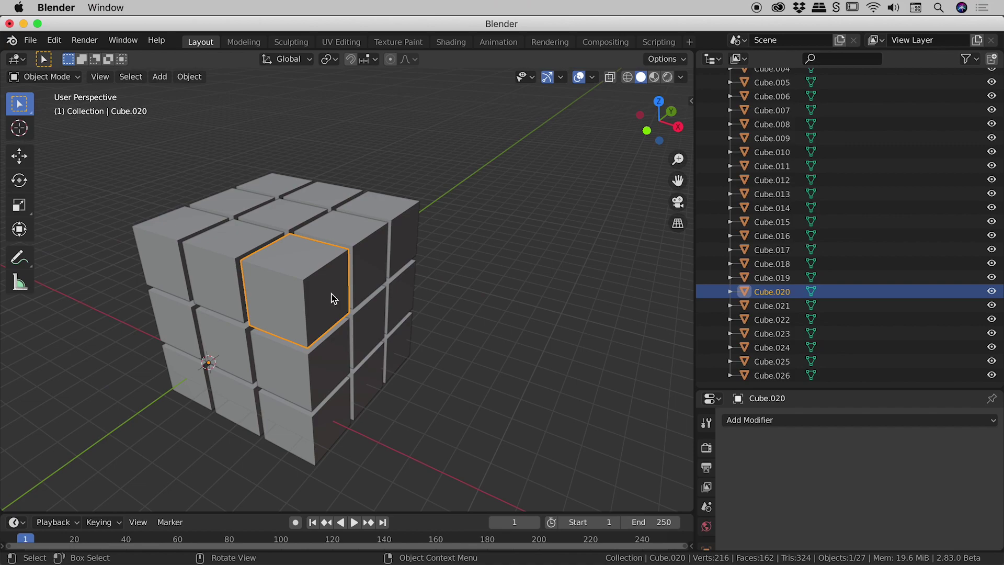
{"action": "key", "text": "g"}
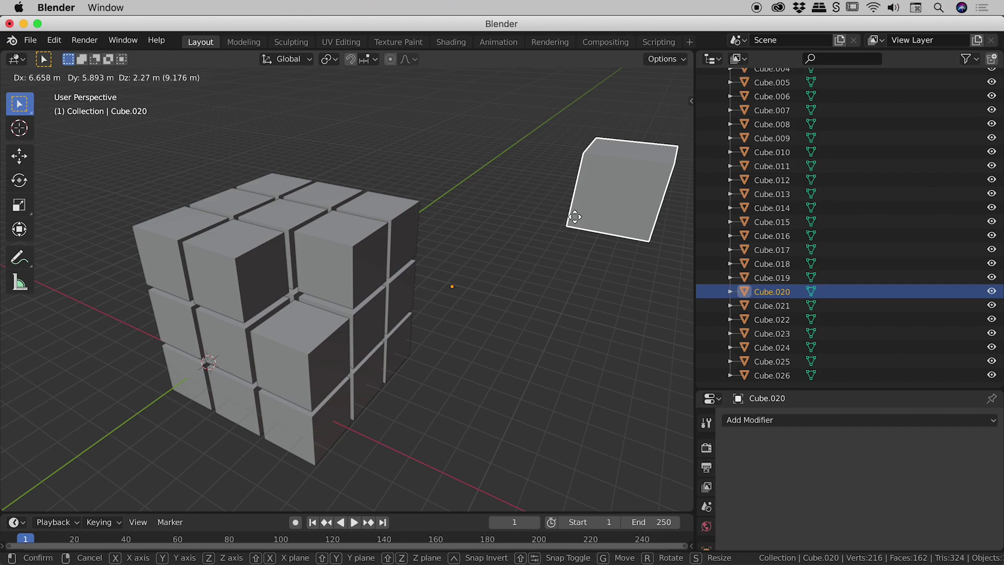
{"action": "left_click", "coordinate": [575, 217]}
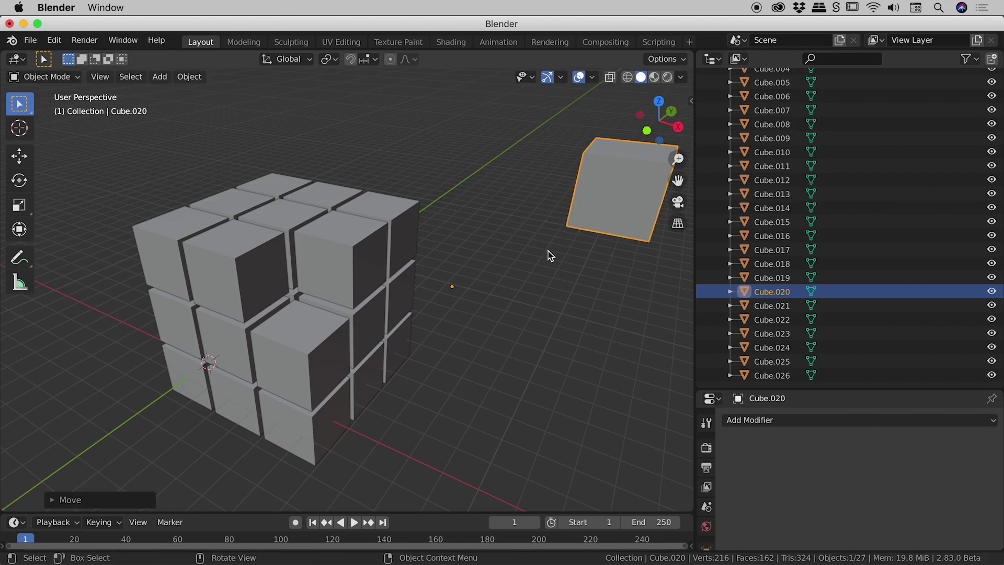
{"action": "key", "text": "r"}
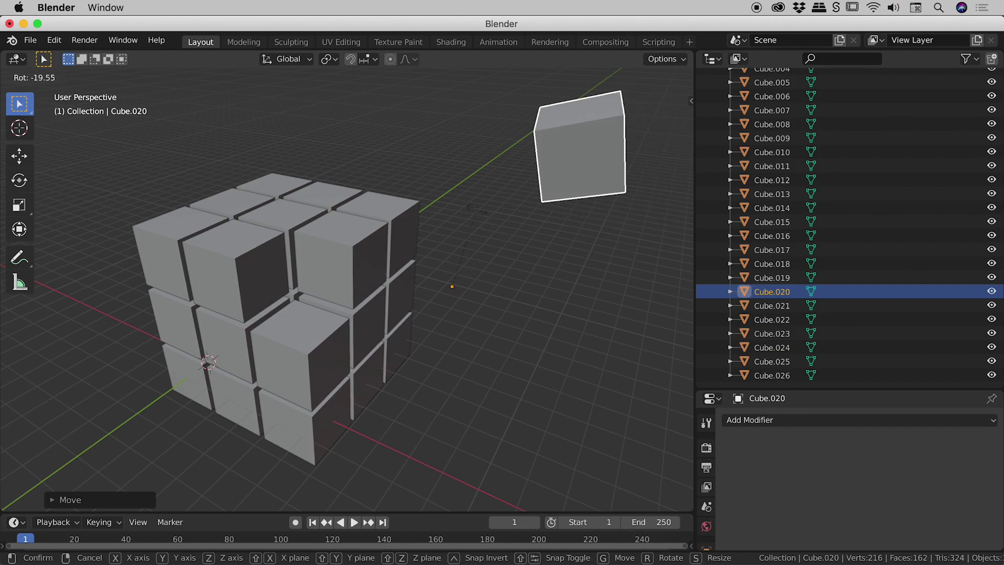
{"action": "left_click", "coordinate": [532, 240]}
{"action": "key", "text": "ctrl+z"}
{"action": "key", "text": "ctrl+z"}
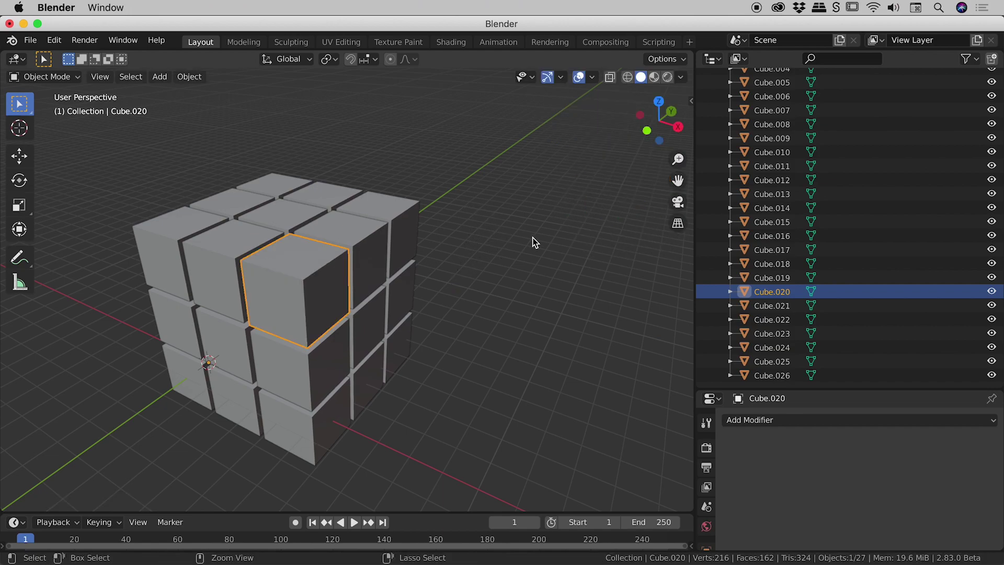
{"action": "left_click", "coordinate": [501, 229]}
{"action": "middle_click_drag", "start_coordinate": [501, 229], "coordinate": [526, 312], "text": "shift"}
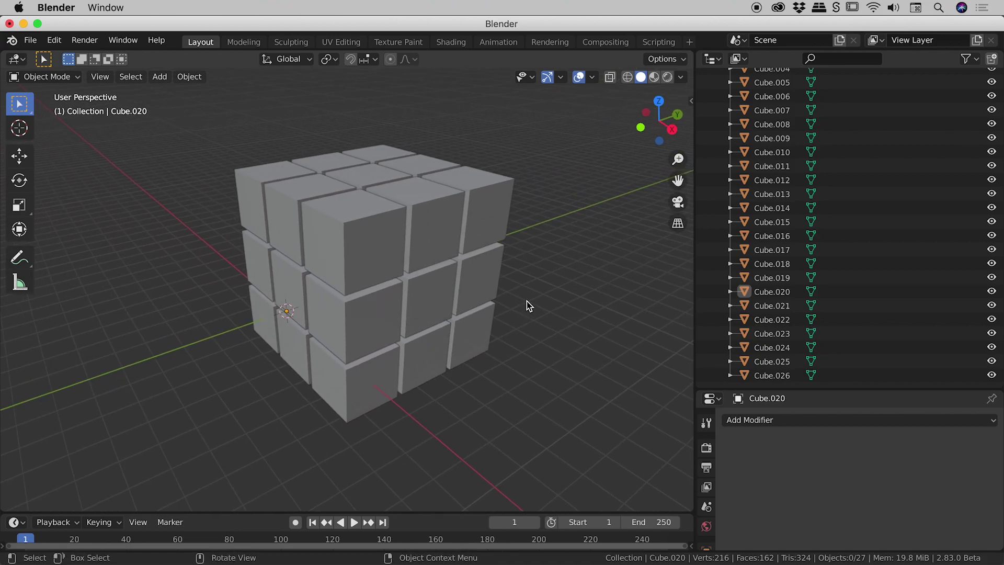
Apply Origin to Geometry to all 27 selected cubes, then clear the selection
{"action": "key", "text": "a"}
{"action": "middle_click_drag", "start_coordinate": [524, 304], "coordinate": [417, 284]}
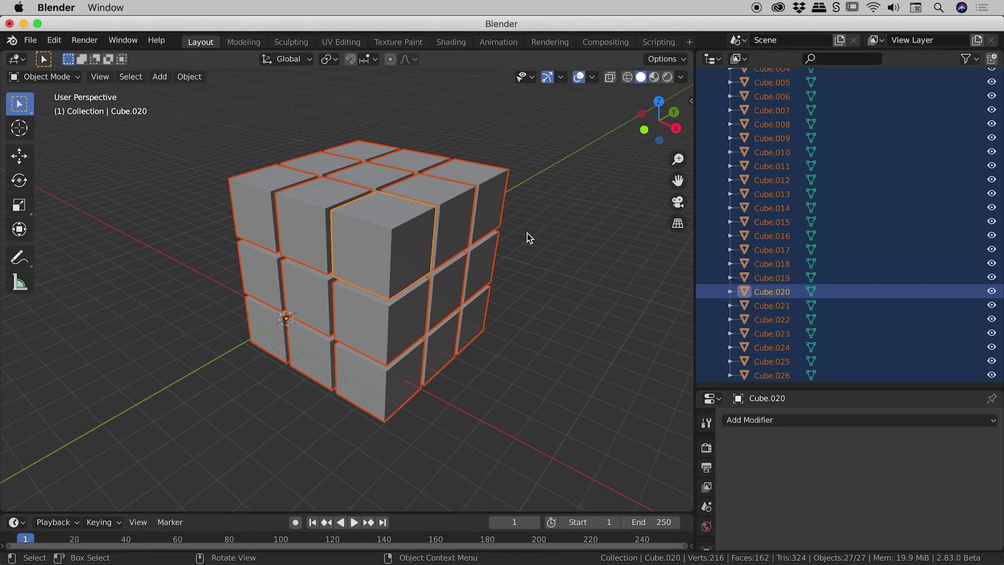
{"action": "left_click", "coordinate": [198, 78]}
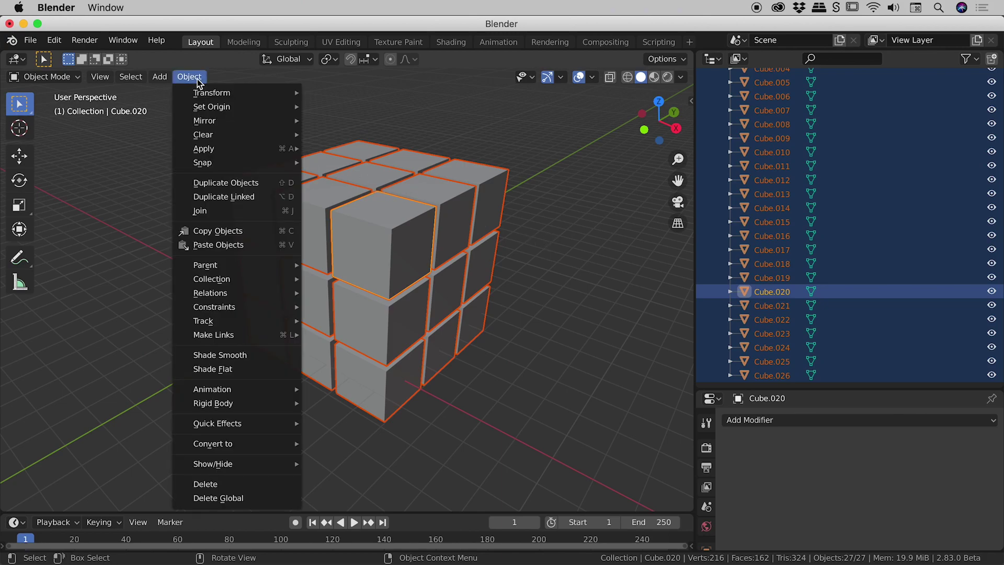
{"action": "mouse_move", "coordinate": [208, 109]}
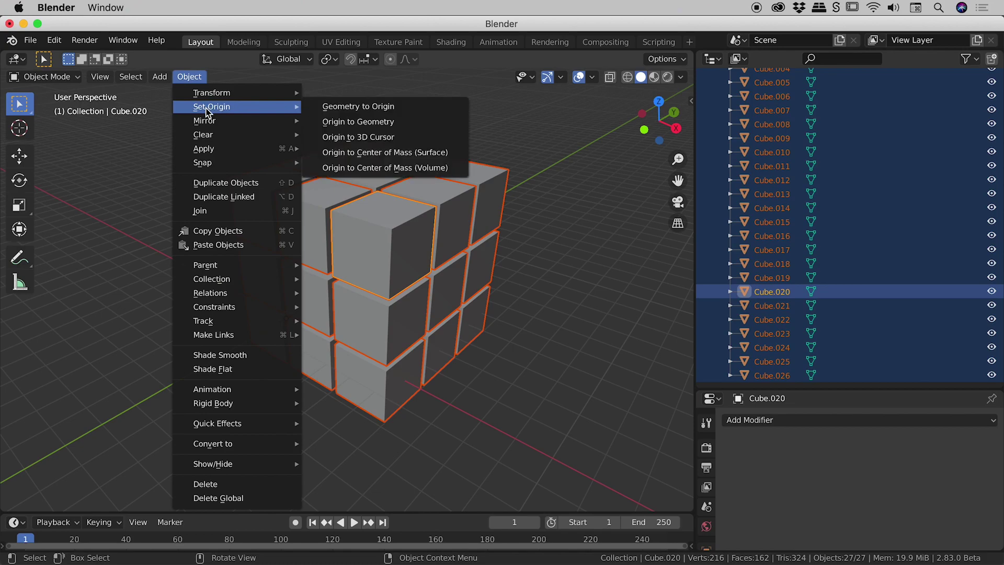
{"action": "left_click", "coordinate": [380, 122]}
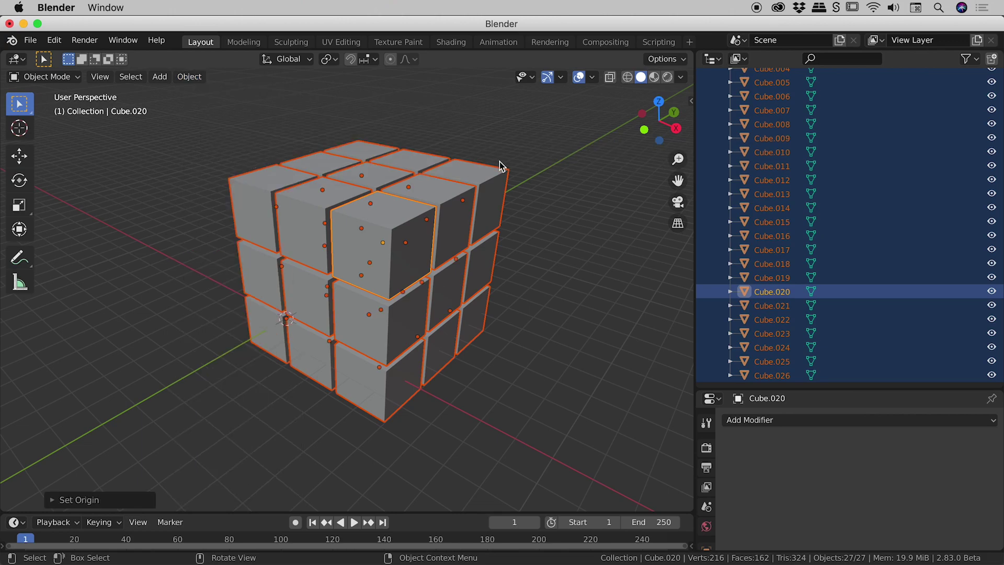
{"action": "left_click", "coordinate": [551, 195]}
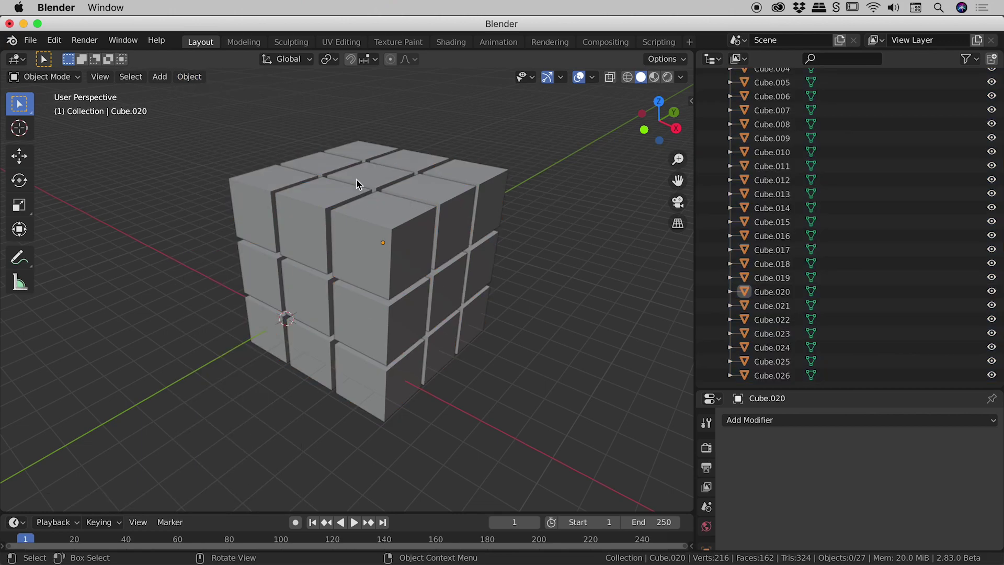
Pull Cube.020 out to the left of the block and rotate it about its centre
{"action": "left_click", "coordinate": [381, 221]}
{"action": "left_click_drag", "start_coordinate": [381, 221], "coordinate": [158, 209]}
{"action": "key", "text": "r"}
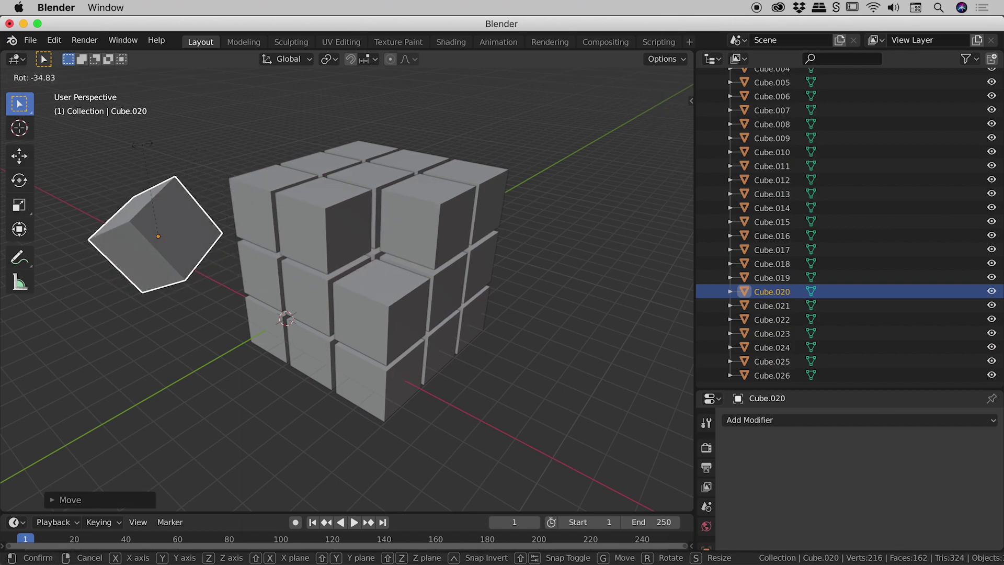
{"action": "left_click", "coordinate": [186, 150]}
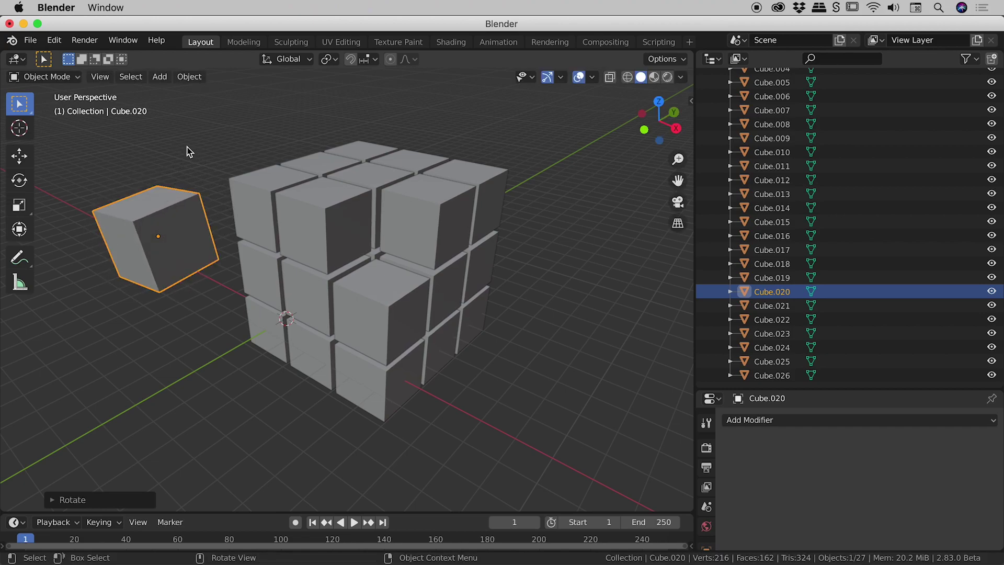
Move Cube.023 out to the right of the block and rotate it about its centre
{"action": "left_click", "coordinate": [422, 209]}
{"action": "key", "text": "g"}
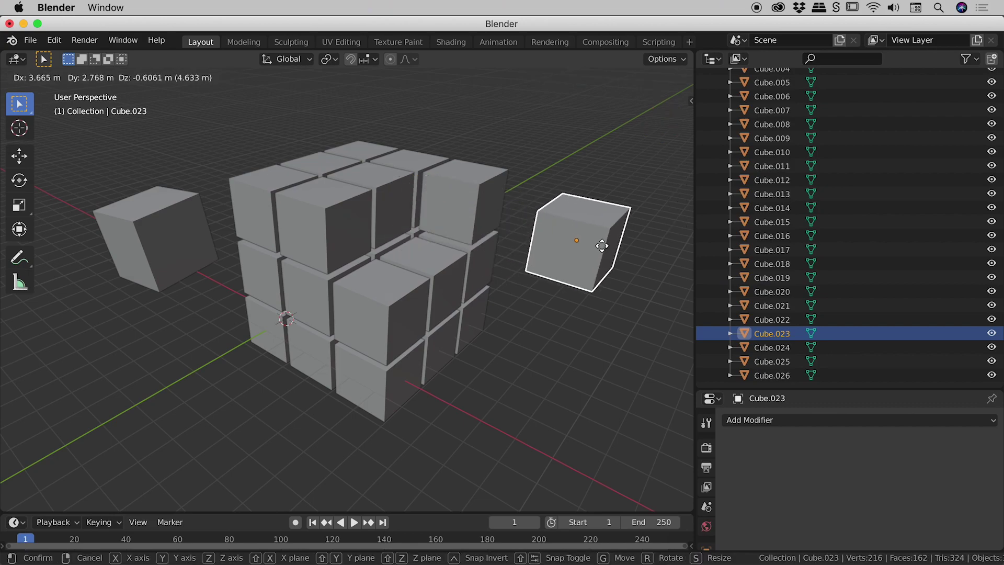
{"action": "left_click", "coordinate": [601, 240]}
{"action": "key", "text": "r"}
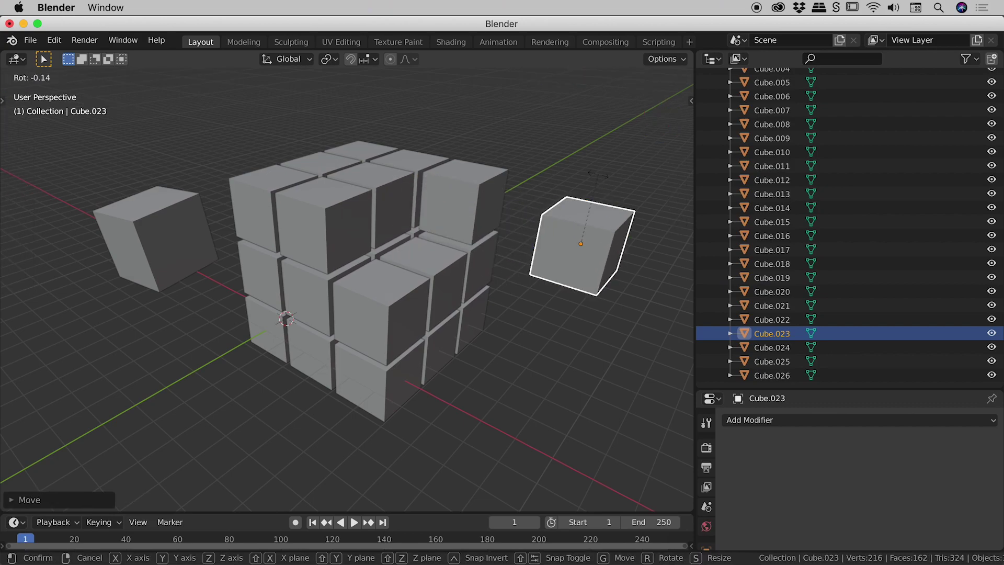
{"action": "left_click", "coordinate": [616, 214]}
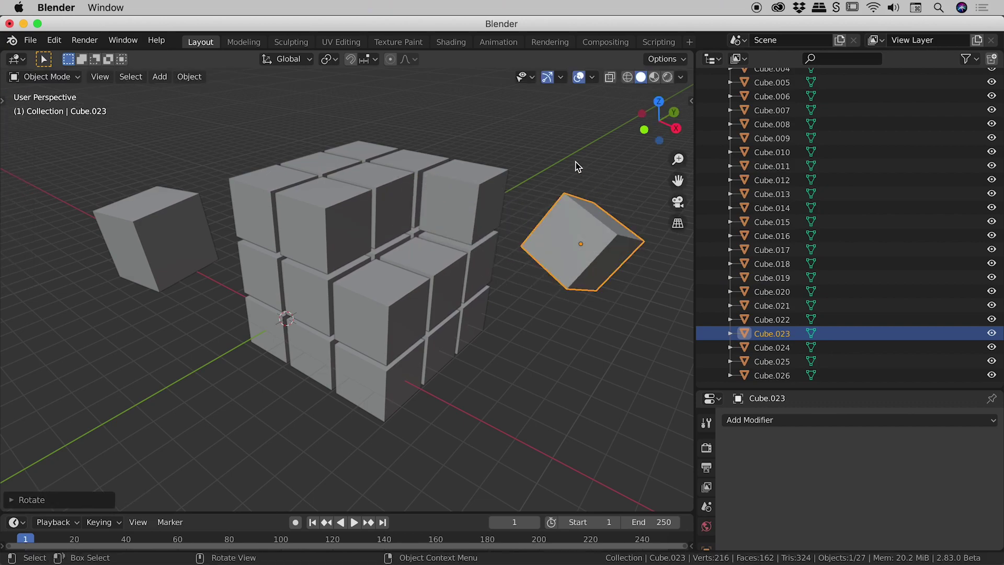